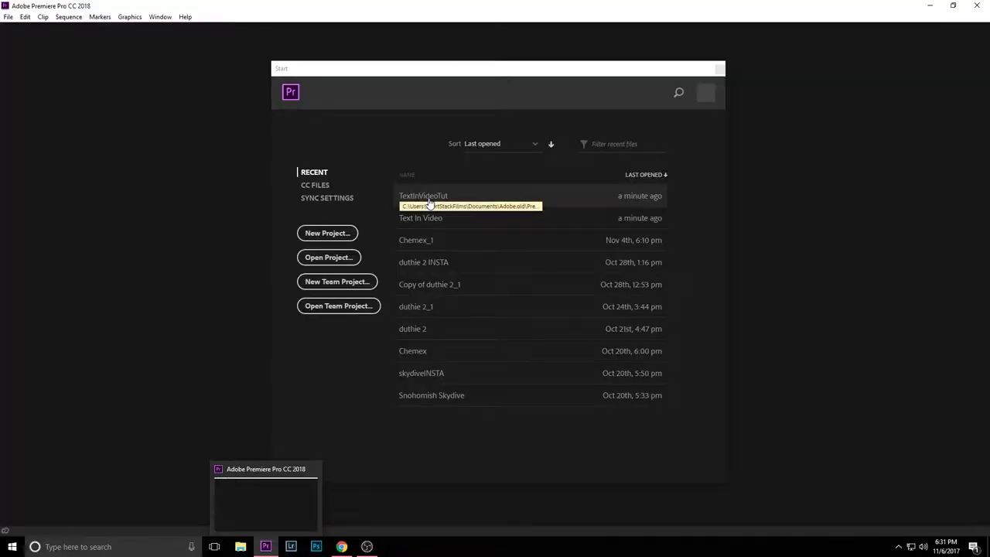
# Open the recent TextInVideoTut project and move the floating Project panel aside.
pyautogui.click(431, 198)
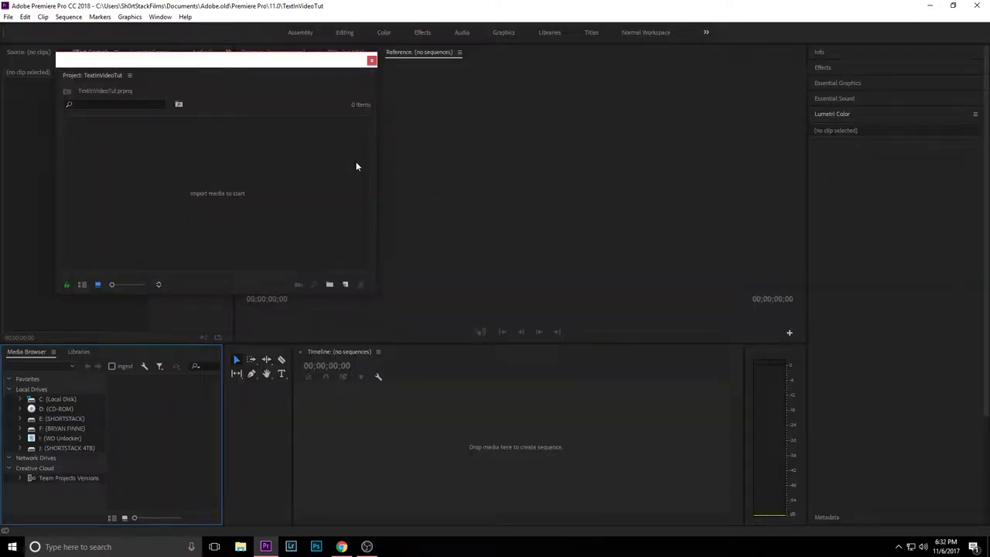
pyautogui.moveTo(309, 70); pyautogui.dragTo(289, 80)
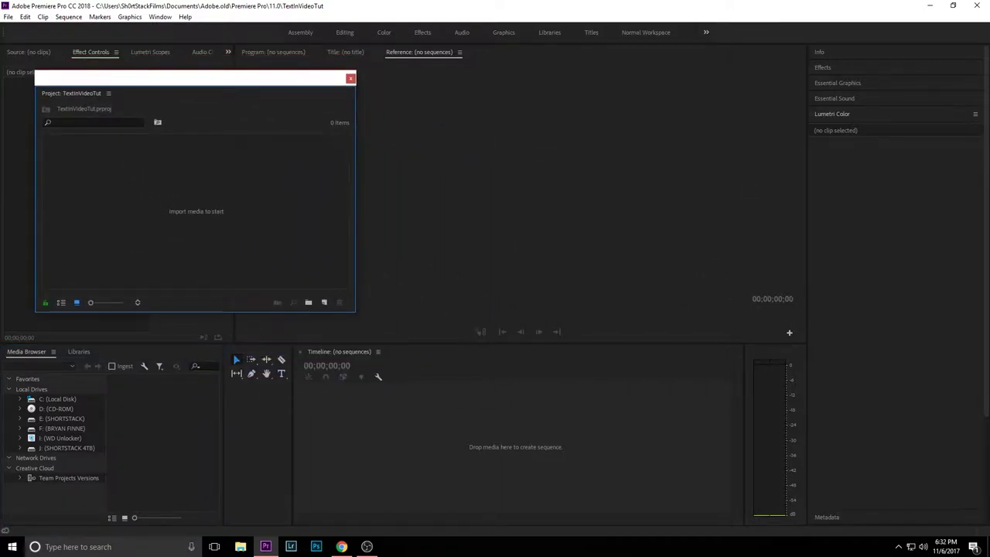
# Import P1100002.MOV and park the playhead at 00;00;35;32 in the zoomed timeline.
pyautogui.moveTo(217, 206); pyautogui.dragTo(215, 202)
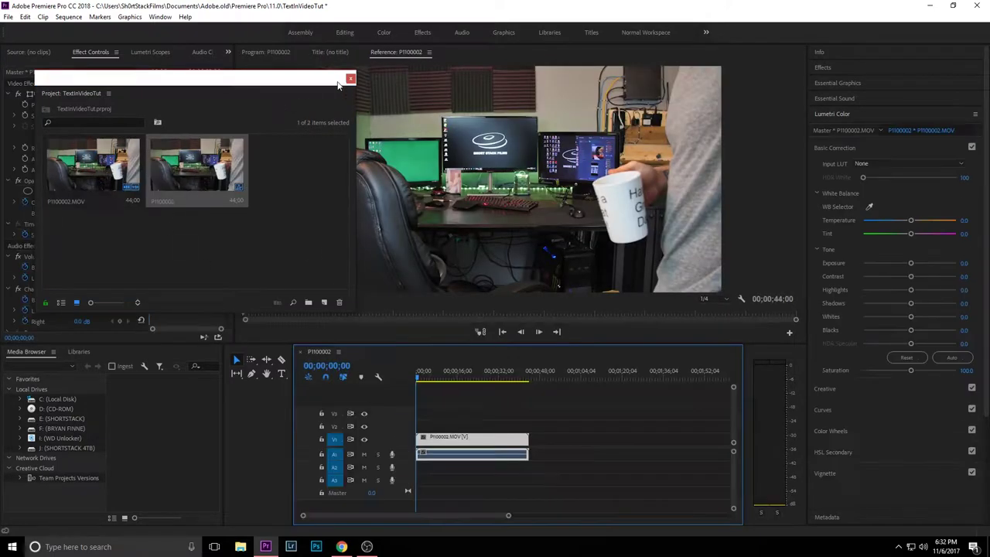
pyautogui.click(351, 80)
pyautogui.click(423, 383)
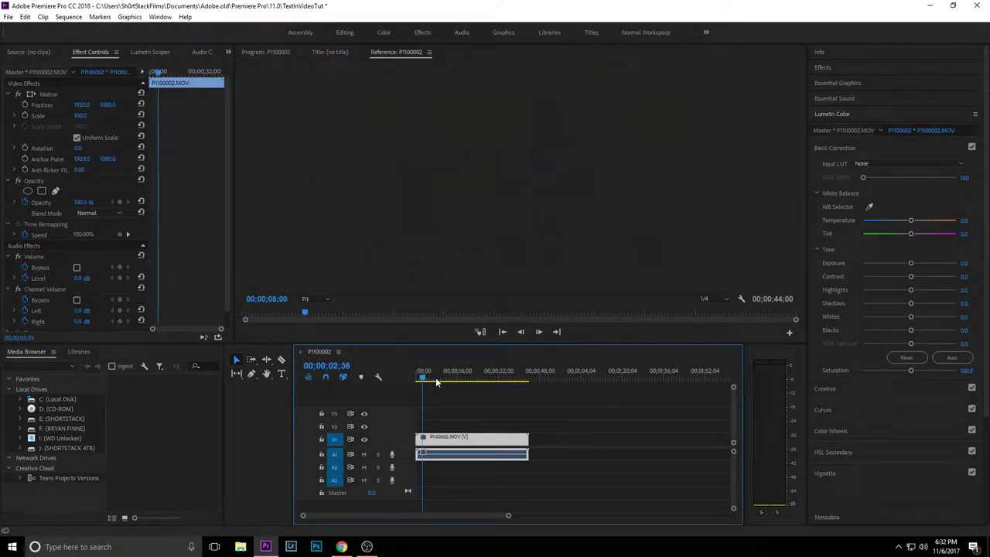
pyautogui.click(505, 381)
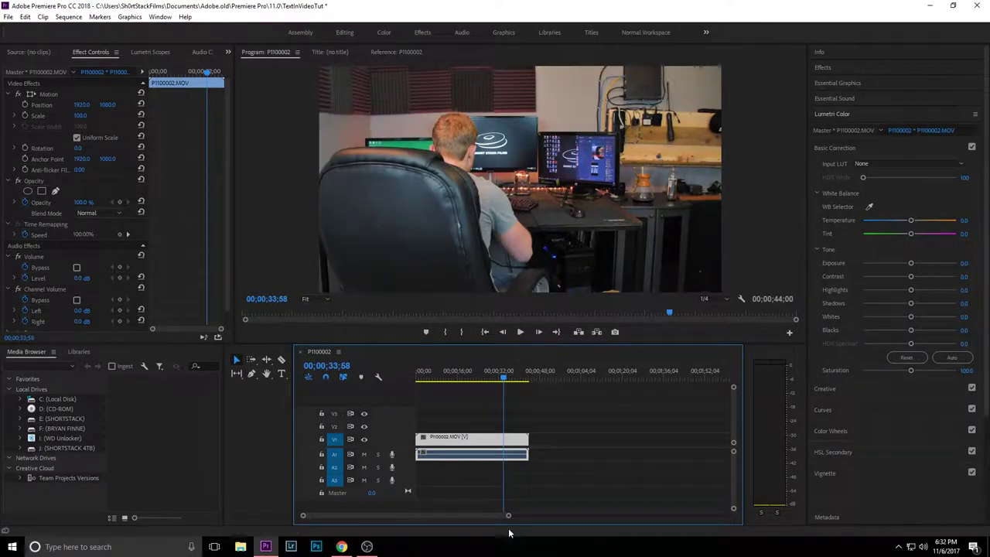
pyautogui.press('=')
pyautogui.press('=')
pyautogui.press('=')
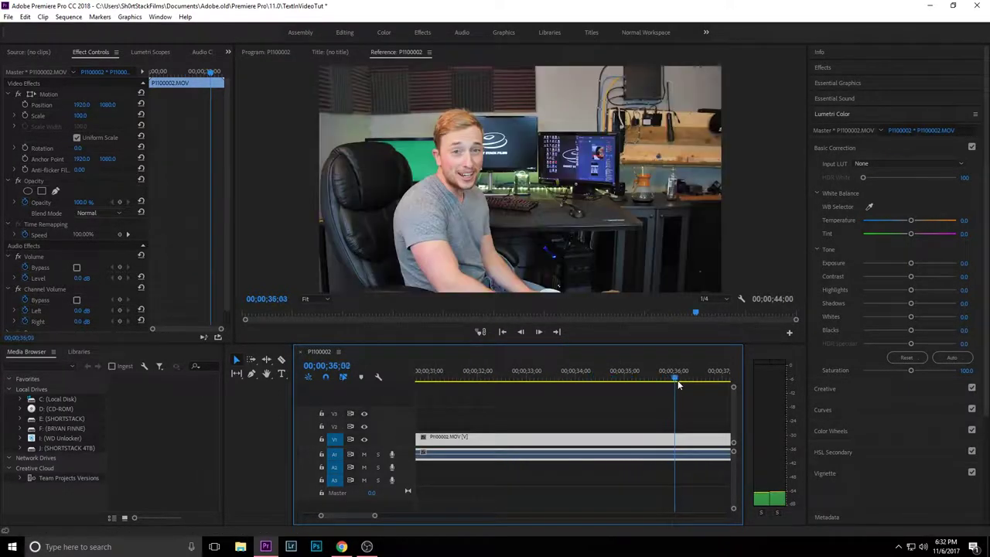
pyautogui.click(654, 381)
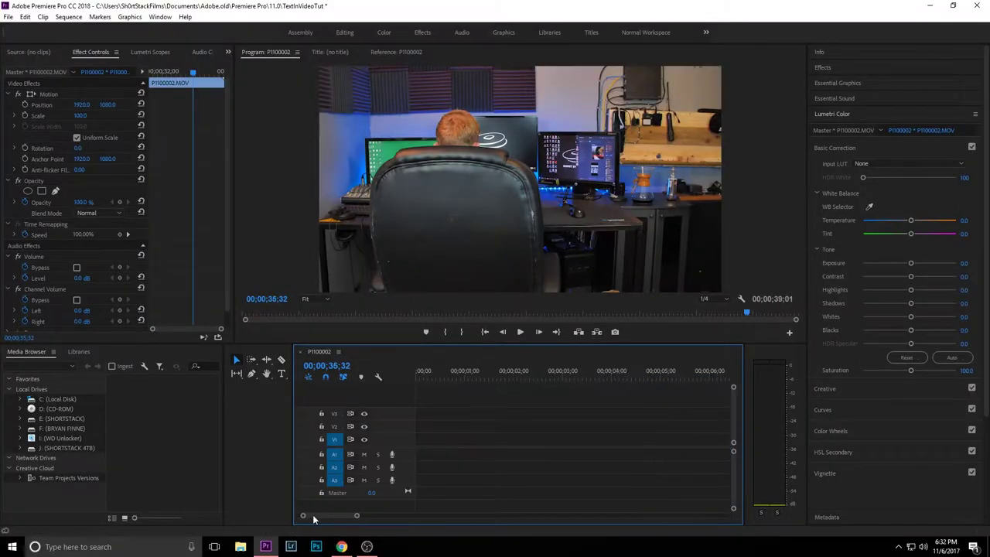
# Trim the clip, move it to the sequence start at 00;00, and play it through.
pyautogui.moveTo(402, 519); pyautogui.dragTo(447, 519)
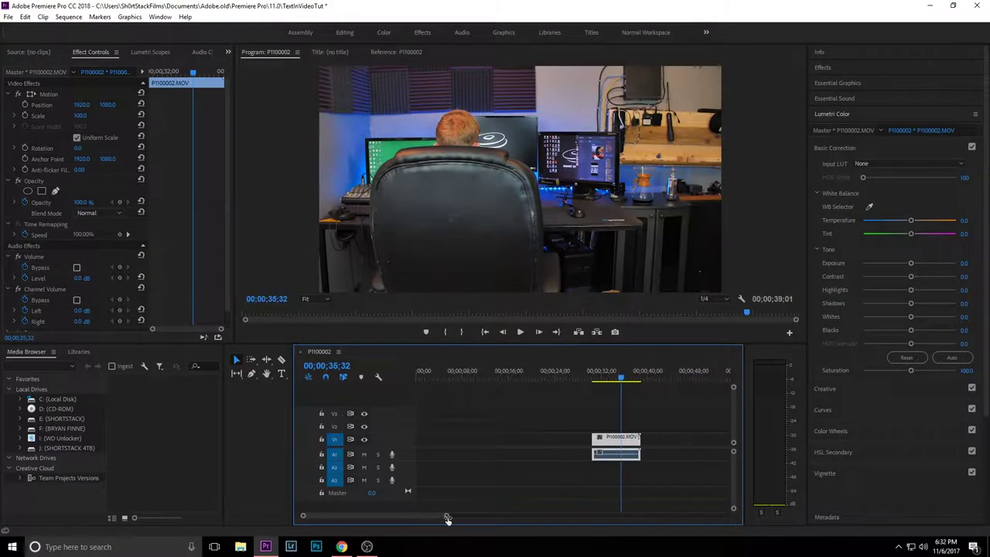
pyautogui.moveTo(620, 442); pyautogui.dragTo(404, 457)
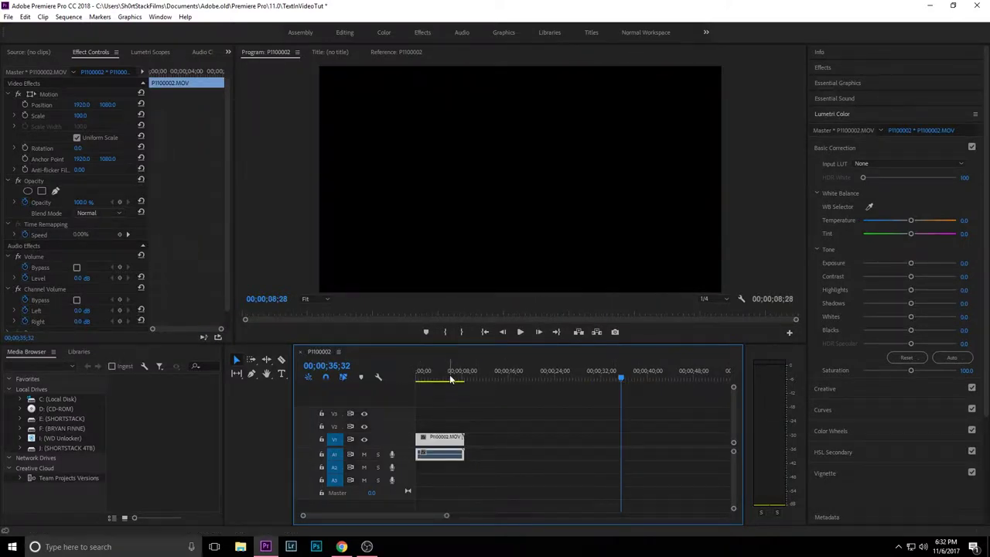
pyautogui.click(422, 378)
pyautogui.moveTo(433, 379); pyautogui.dragTo(431, 381)
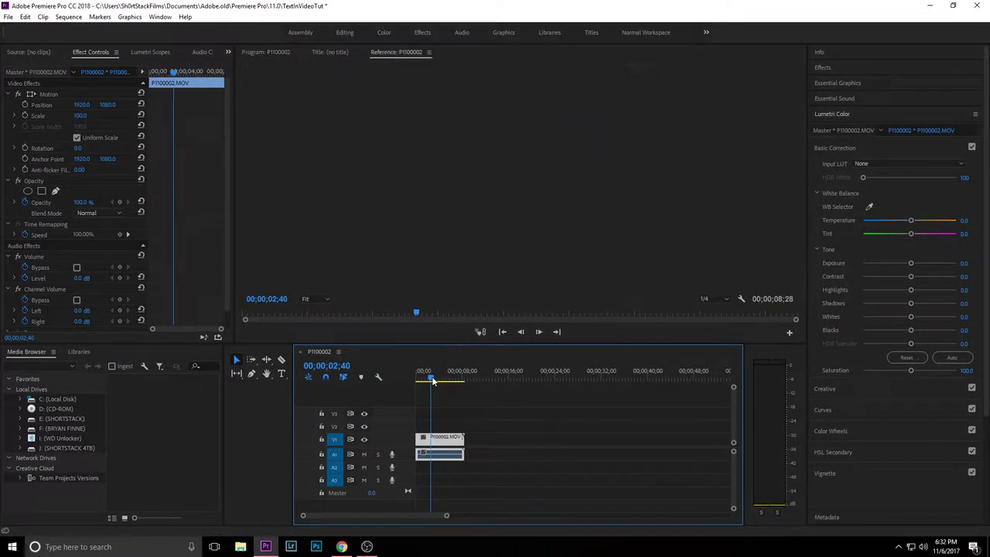
pyautogui.press('space')
pyautogui.click(561, 481)
pyautogui.press('\\')
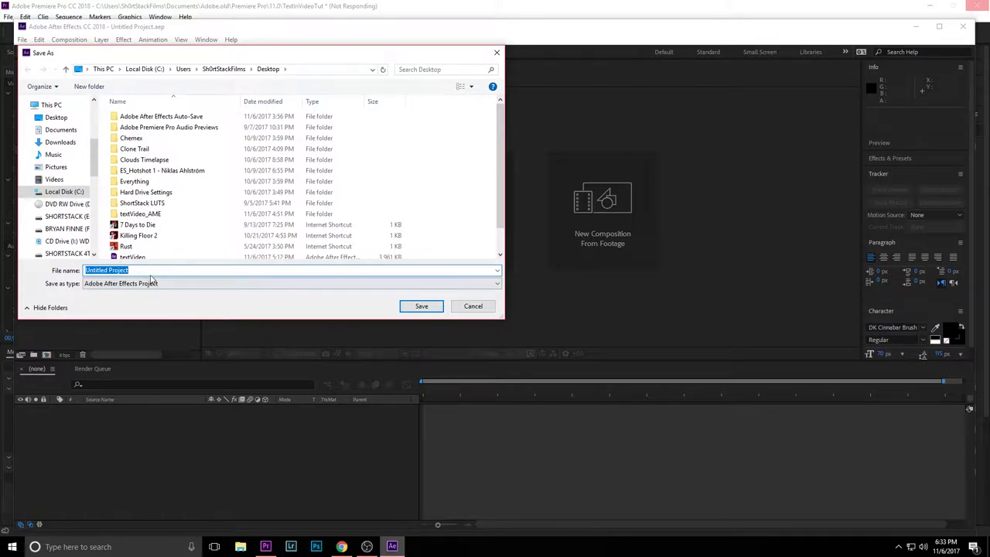
# Save the After Effects project to the Desktop as text.aep.
pyautogui.write('text')
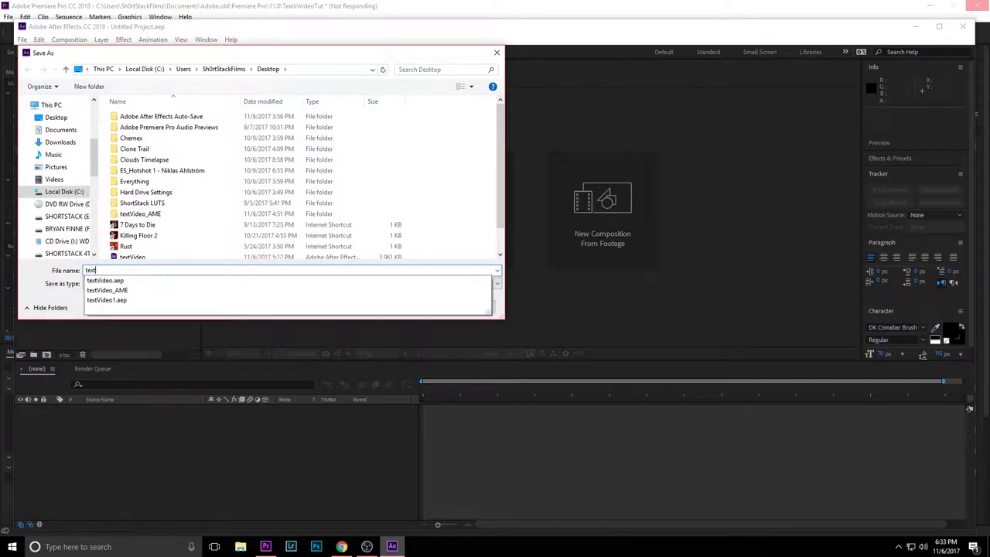
pyautogui.click(61, 302)
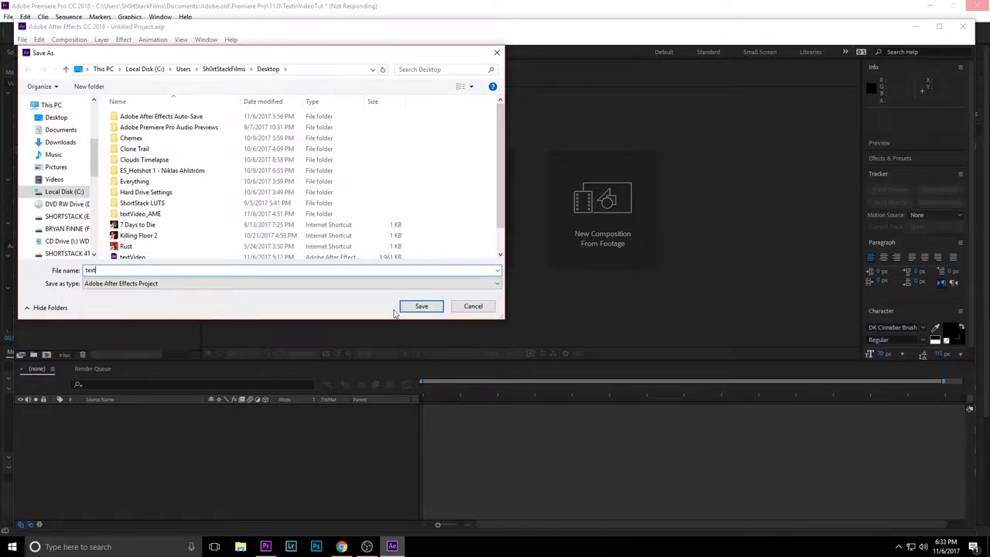
pyautogui.click(427, 308)
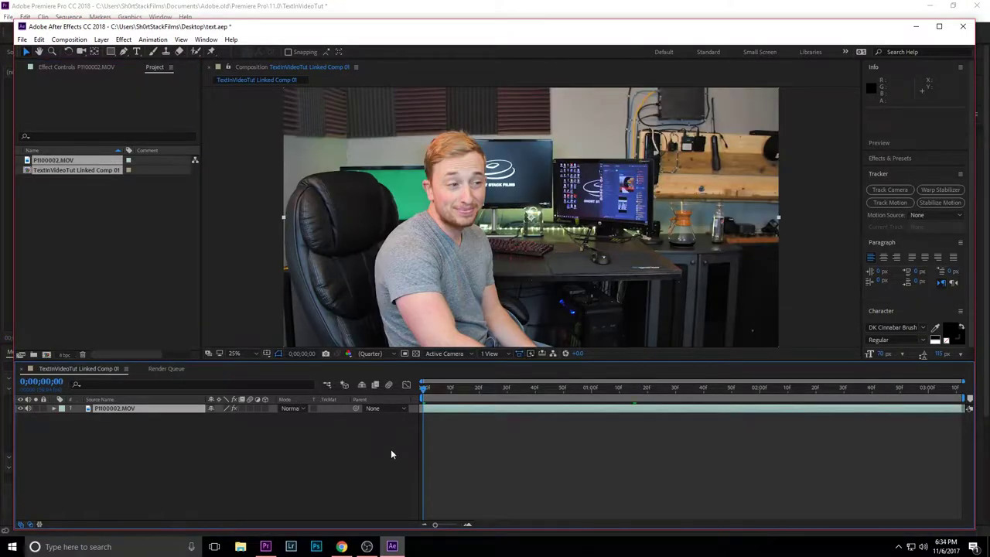
pyautogui.click(250, 455)
pyautogui.click(134, 412)
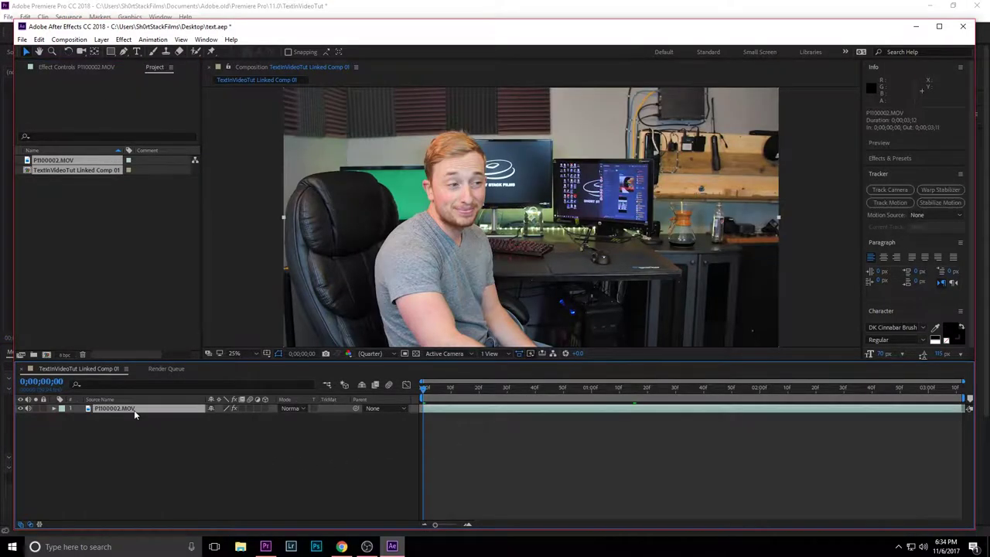
pyautogui.moveTo(468, 393); pyautogui.dragTo(692, 401)
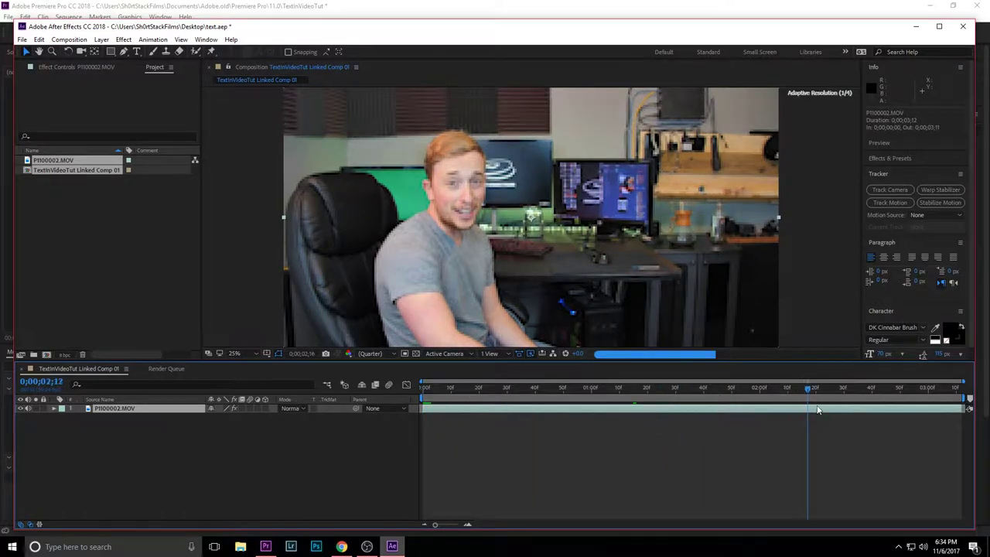
pyautogui.moveTo(818, 410); pyautogui.dragTo(407, 405)
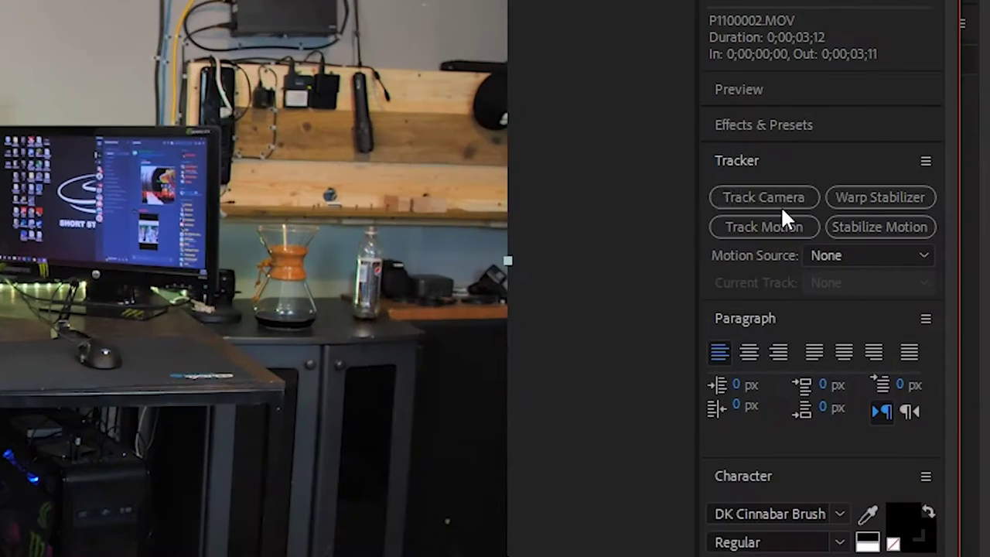
pyautogui.click(783, 162)
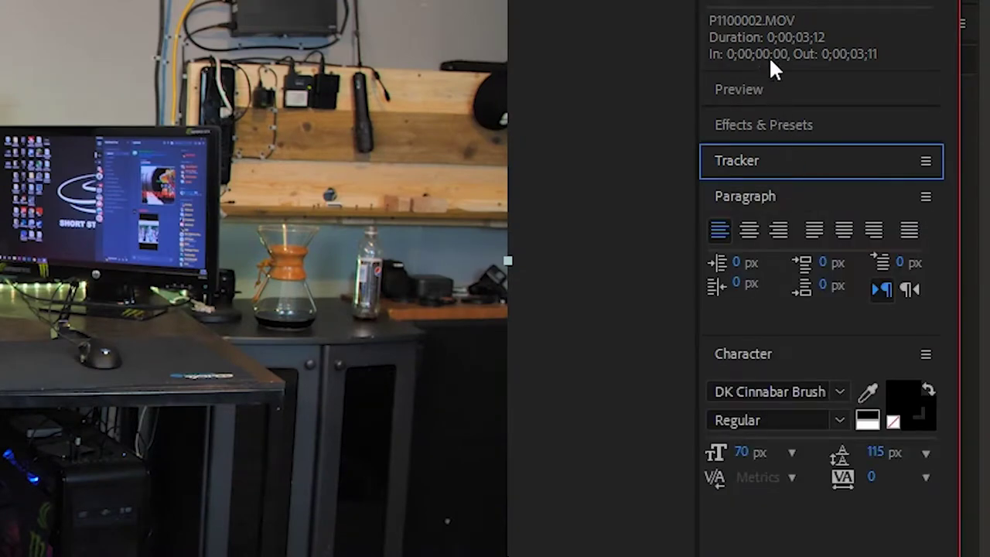
pyautogui.click(755, 159)
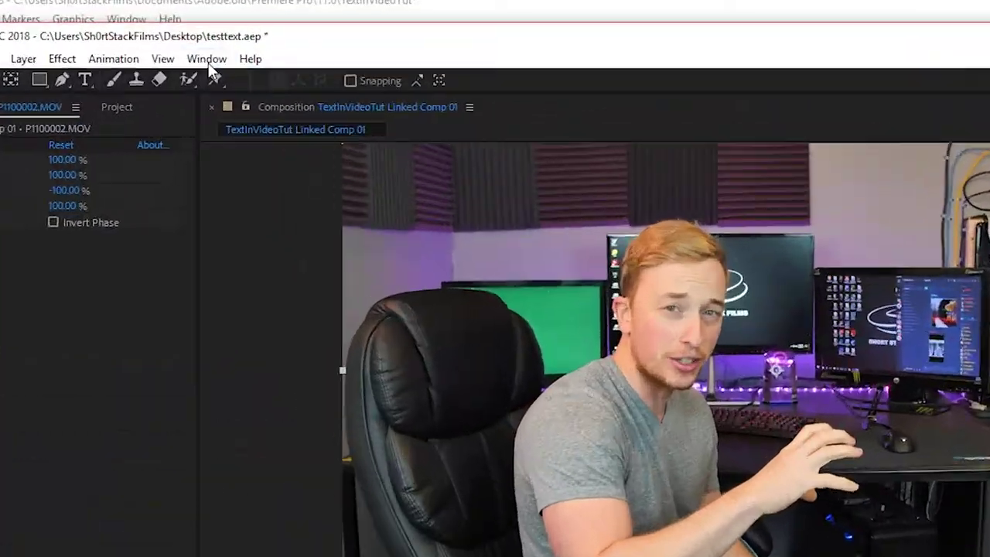
# Show the tracking options and select the P1100002.MOV desk footage layer for camera tracking.
pyautogui.click(195, 38)
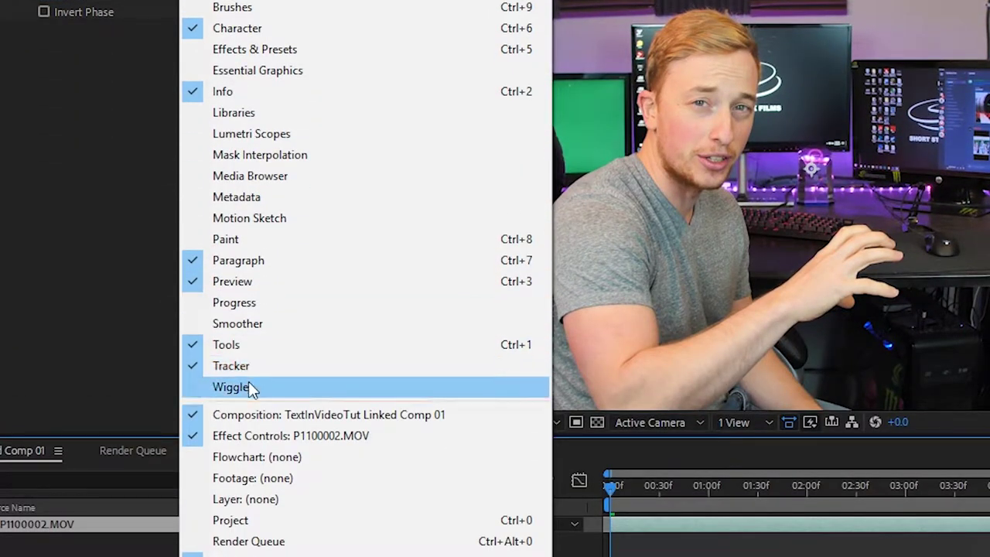
pyautogui.click(249, 387)
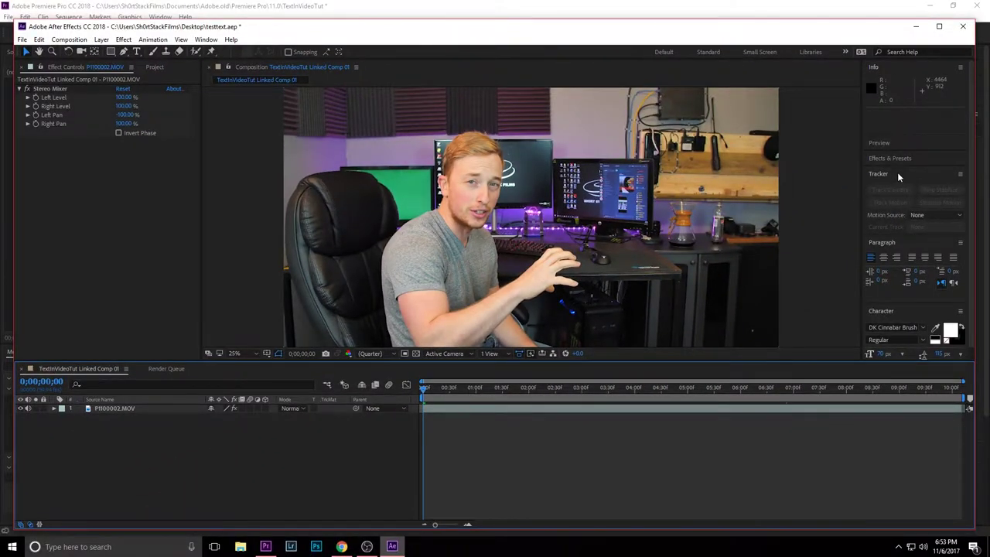
pyautogui.click(898, 178)
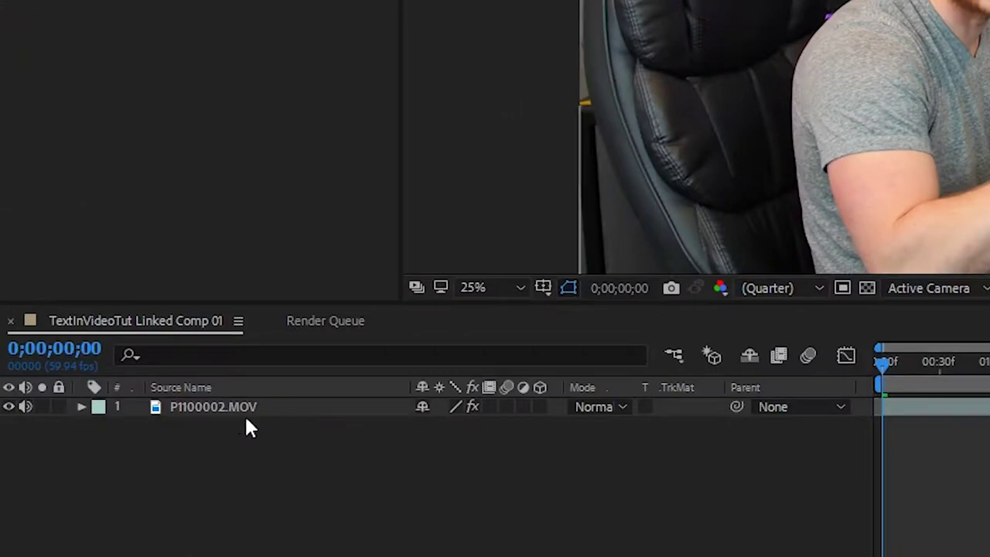
pyautogui.click(230, 410)
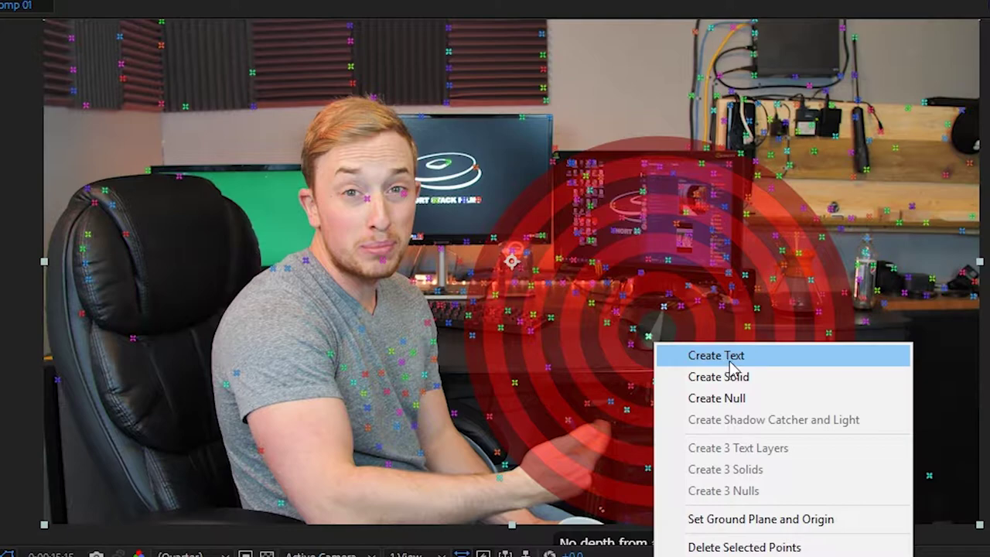
# Create a text layer at the tracked target, rename it 'test', and expand its Transform properties.
pyautogui.click(717, 356)
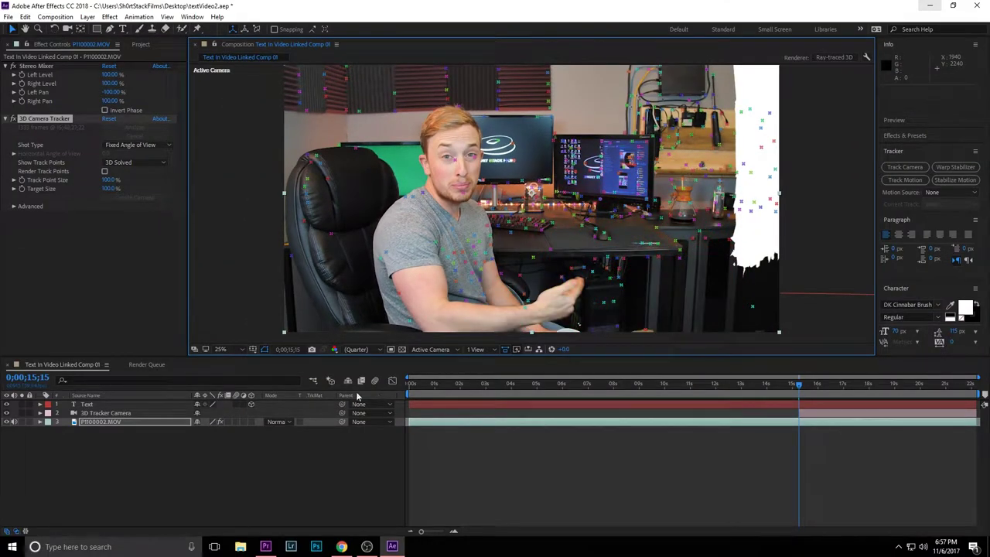
pyautogui.click(87, 404)
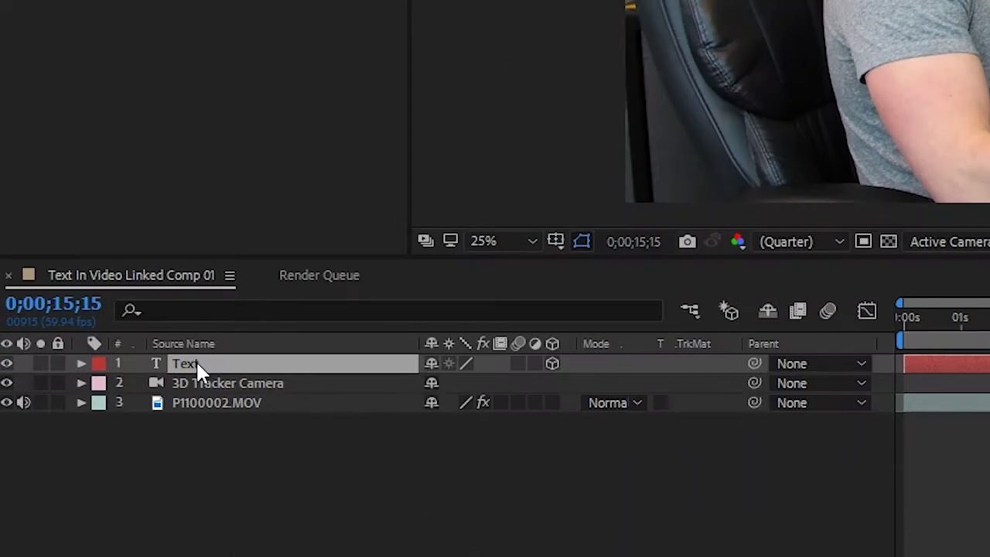
pyautogui.write('test')
pyautogui.click(82, 364)
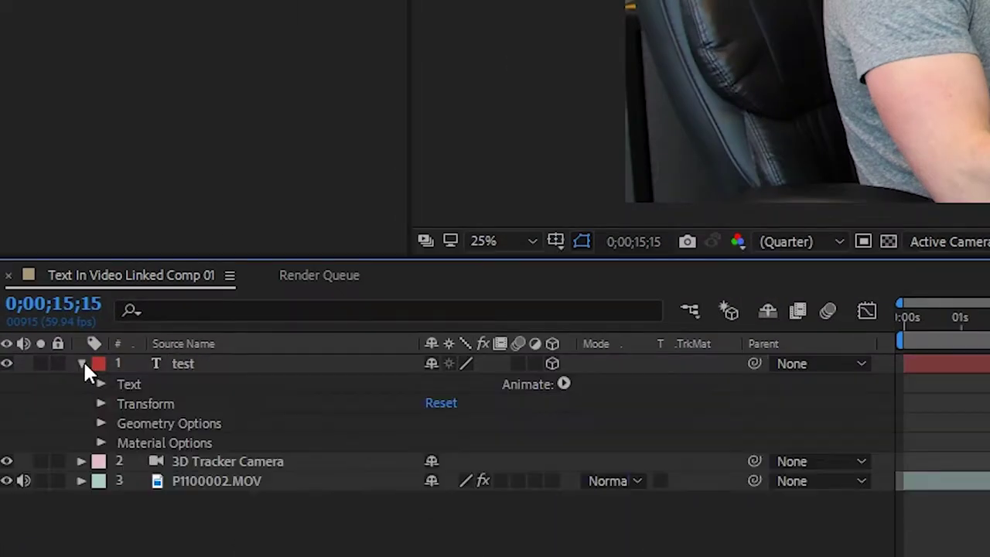
pyautogui.click(101, 404)
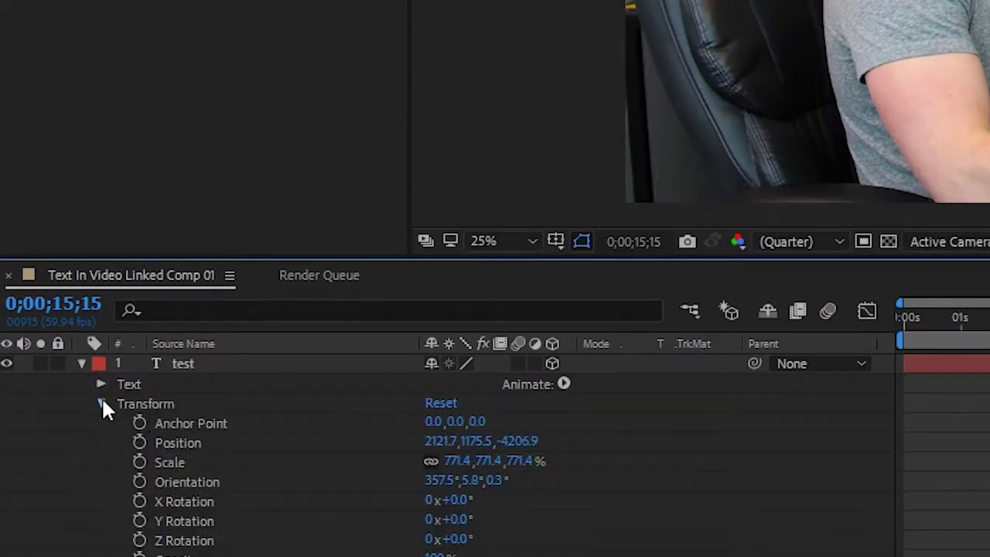
# Scale the TEST text to about 120% and shift its height and depth position.
pyautogui.moveTo(462, 474); pyautogui.dragTo(410, 474)
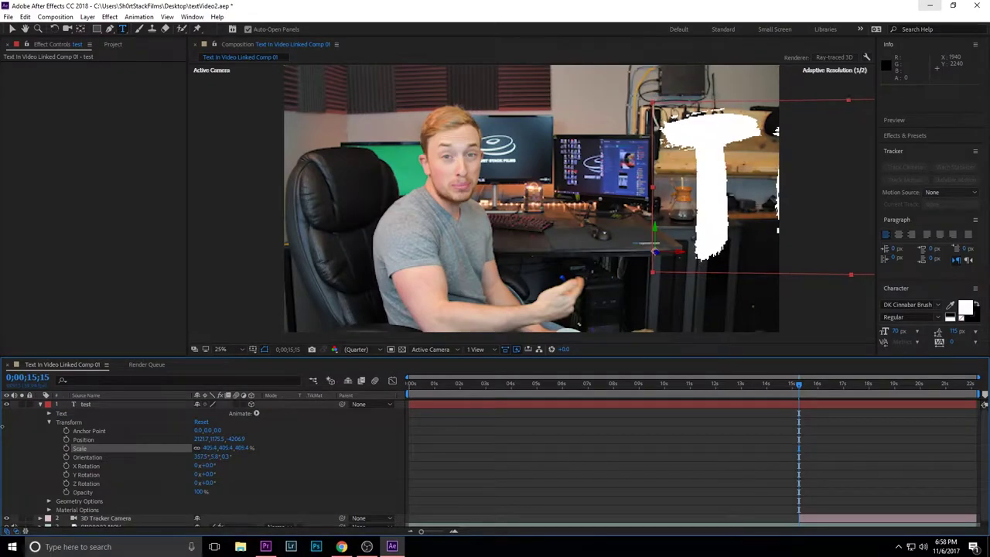
pyautogui.moveTo(225, 448); pyautogui.dragTo(56, 440)
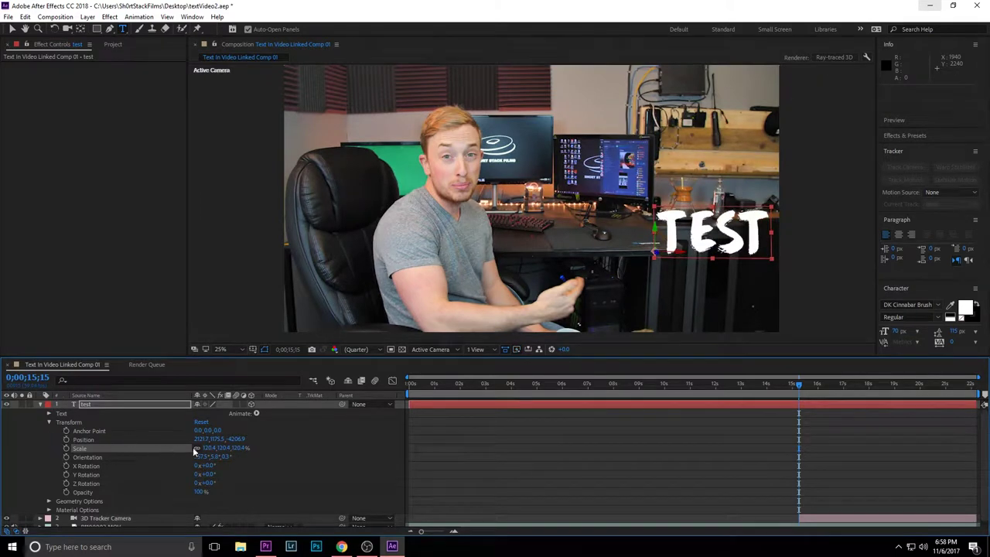
pyautogui.moveTo(216, 439); pyautogui.dragTo(116, 440)
pyautogui.moveTo(244, 441); pyautogui.dragTo(304, 456)
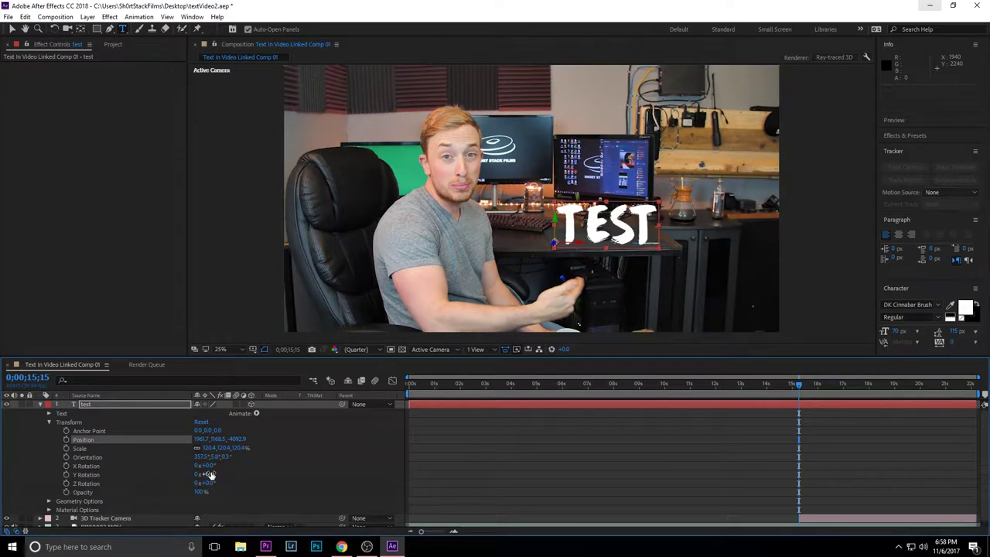
# Rotate the text on its Y and X axes and nudge its position to 1961.7, 1168.5, -4014.9.
pyautogui.moveTo(209, 477)
pyautogui.mouseDown()
pyautogui.moveTo(232, 474)
pyautogui.moveTo(206, 474)
pyautogui.moveTo(220, 475)
pyautogui.mouseUp()
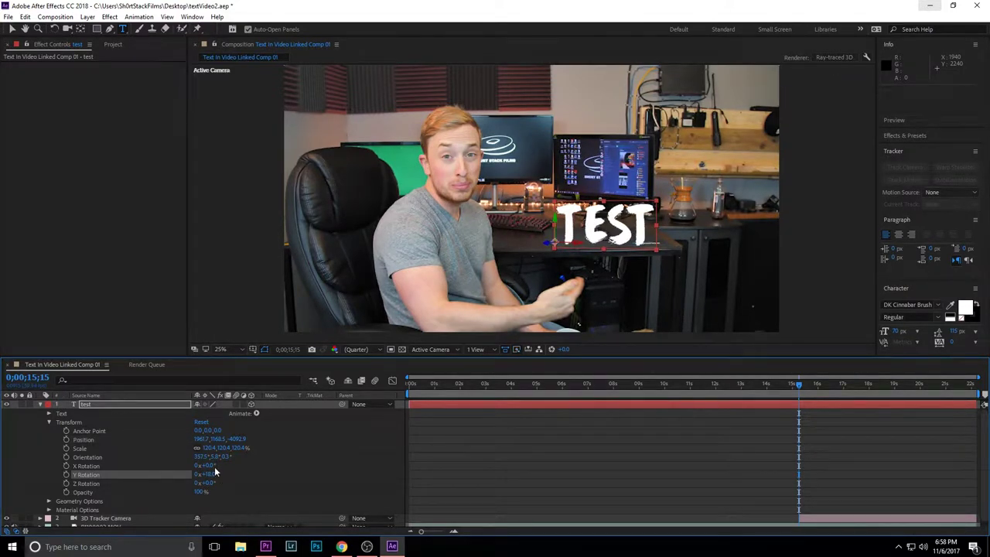
pyautogui.moveTo(206, 467); pyautogui.dragTo(209, 467)
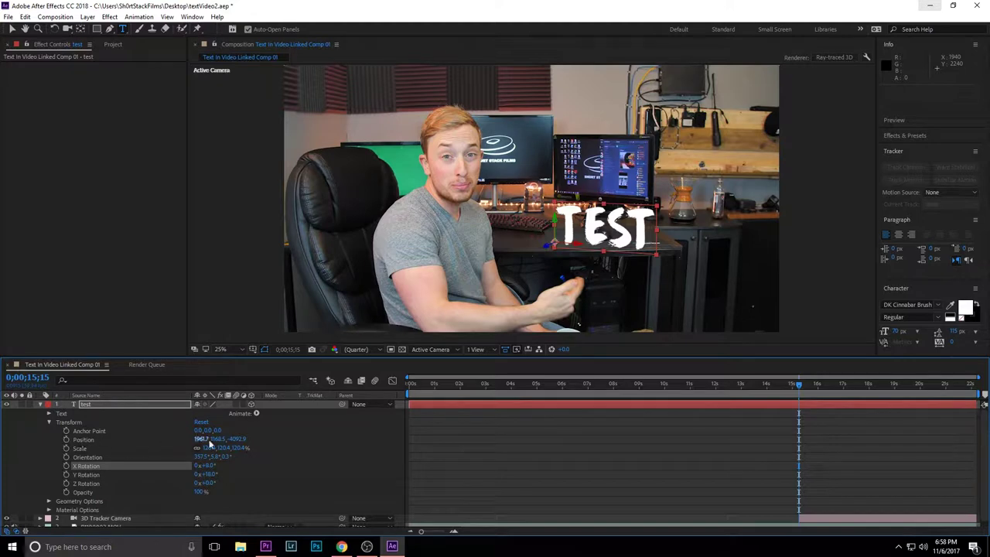
pyautogui.moveTo(236, 438); pyautogui.dragTo(285, 448)
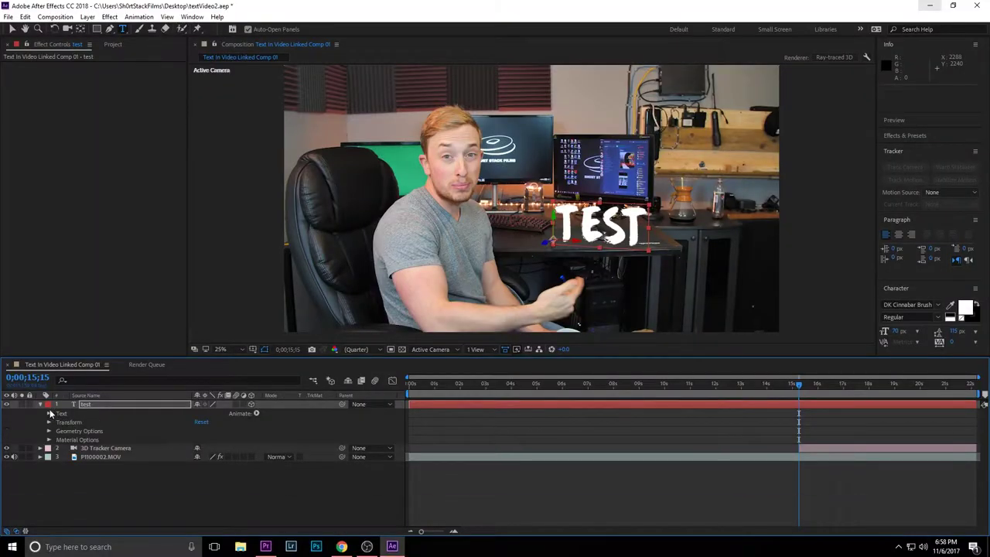
pyautogui.click(91, 405)
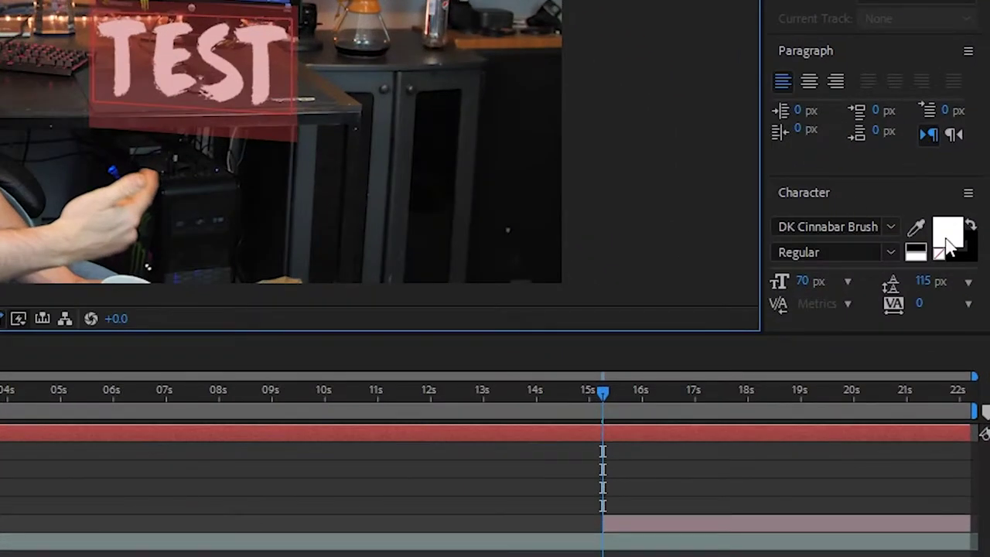
pyautogui.click(947, 236)
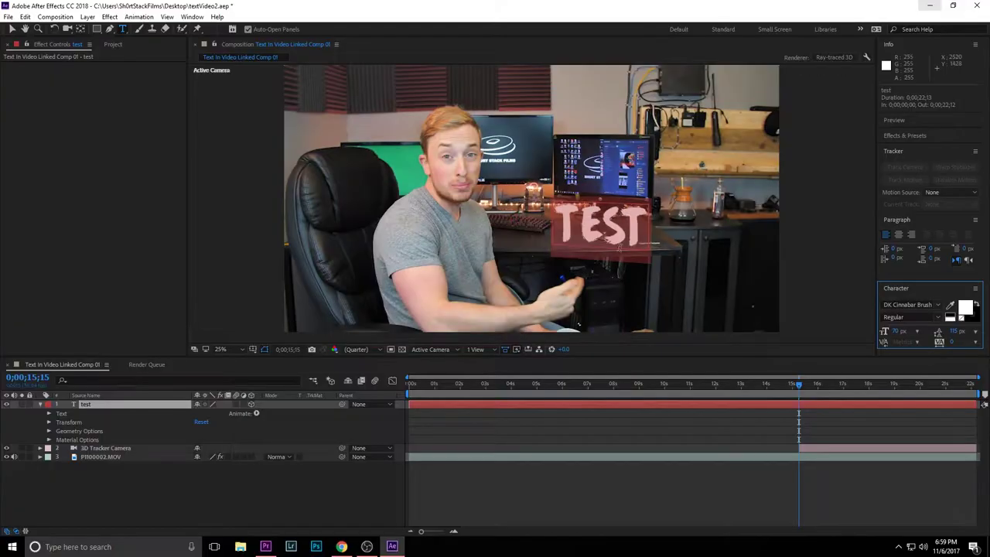
# Adjust the TEST layer's in-point and scrub the footage to confirm the text stays on the desk.
pyautogui.click(825, 266)
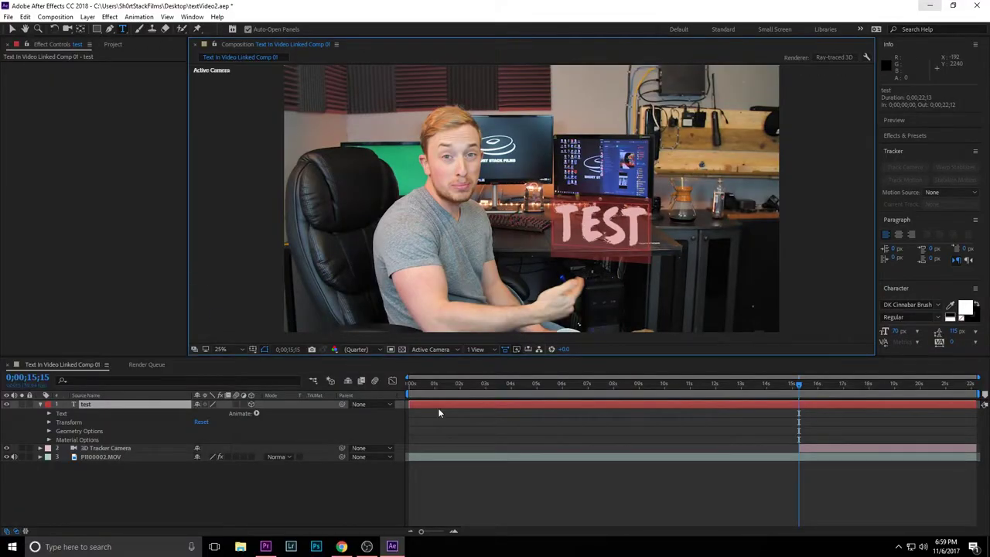
pyautogui.moveTo(414, 406); pyautogui.dragTo(483, 394)
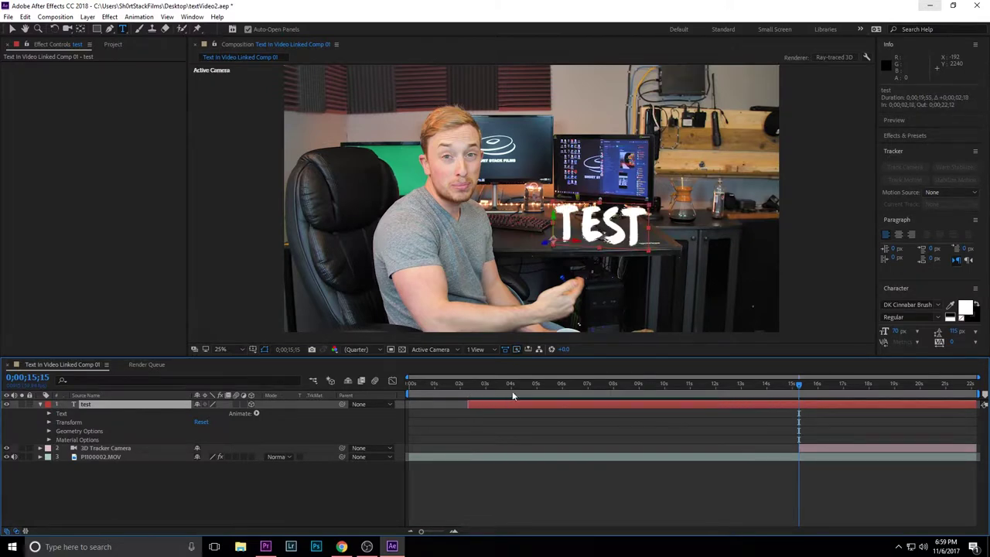
pyautogui.click(520, 385)
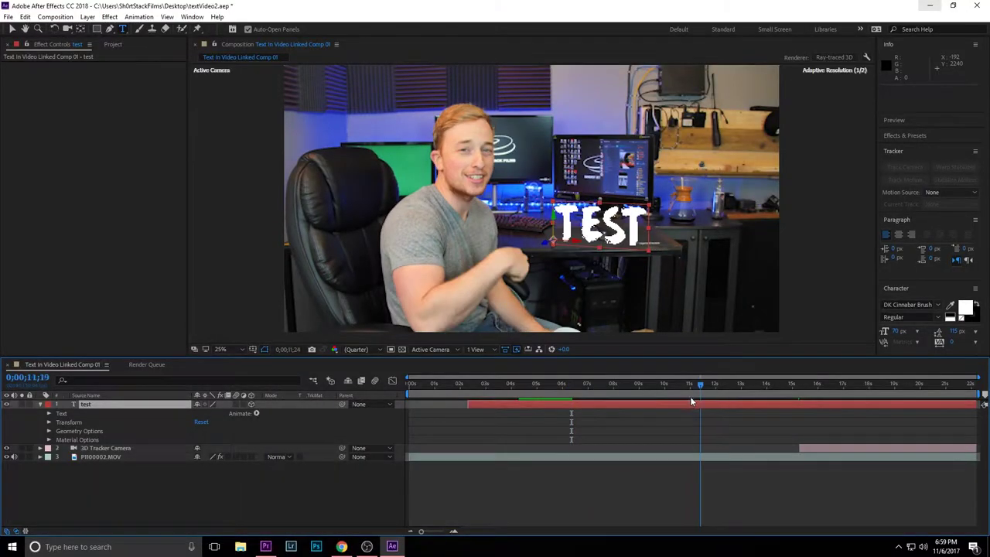
pyautogui.moveTo(691, 402); pyautogui.dragTo(576, 400)
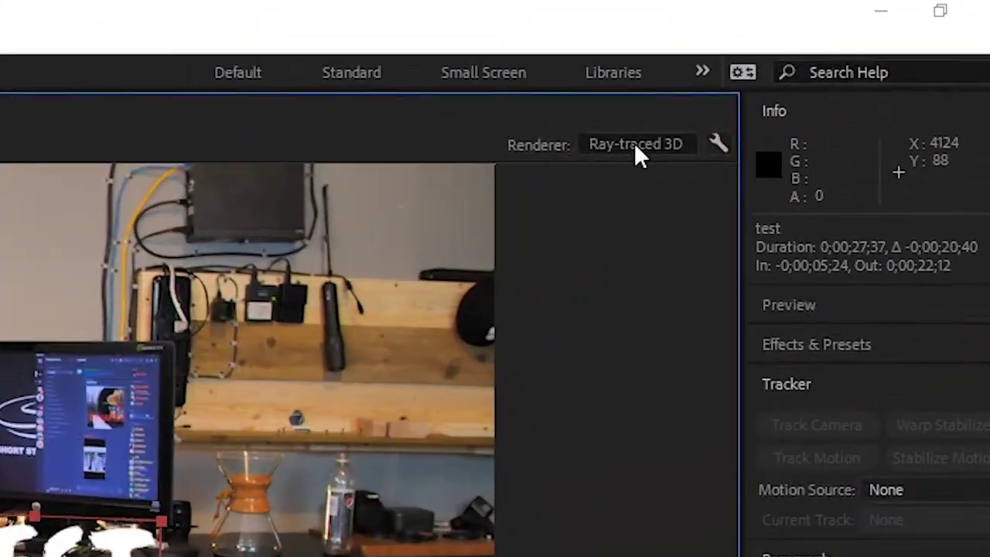
# Keep Ray-traced 3D as the composition renderer and expand the TEST layer's Geometry Options.
pyautogui.click(635, 146)
pyautogui.click(310, 192)
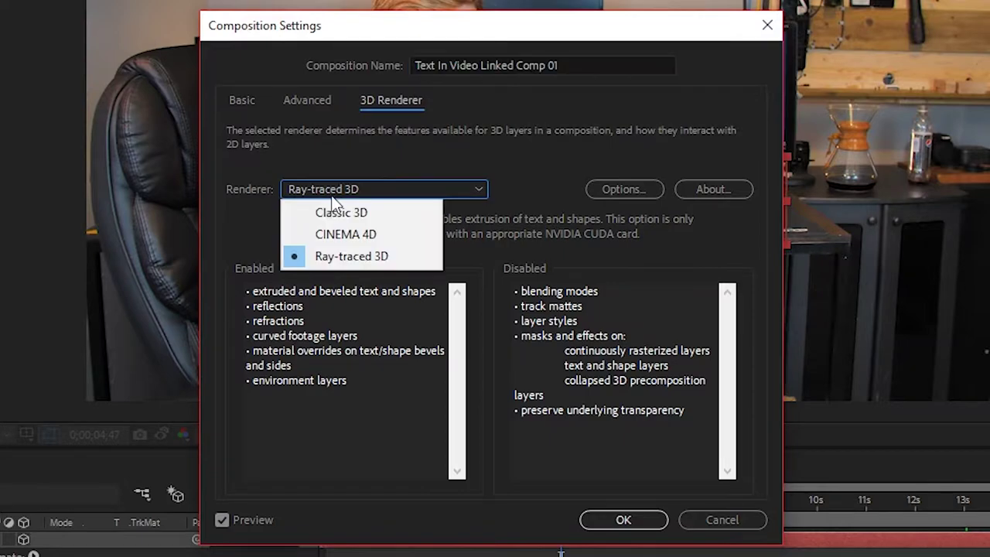
pyautogui.click(329, 258)
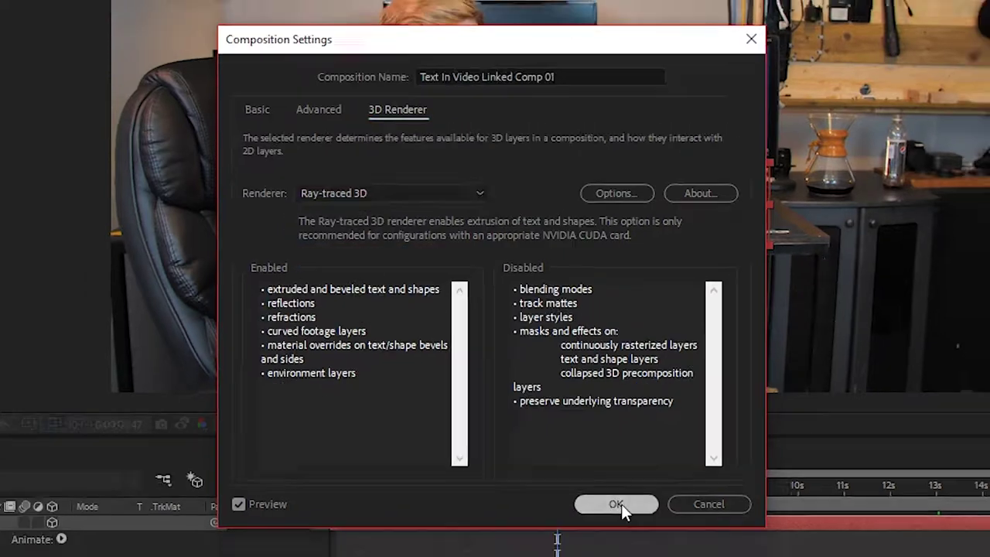
pyautogui.click(619, 503)
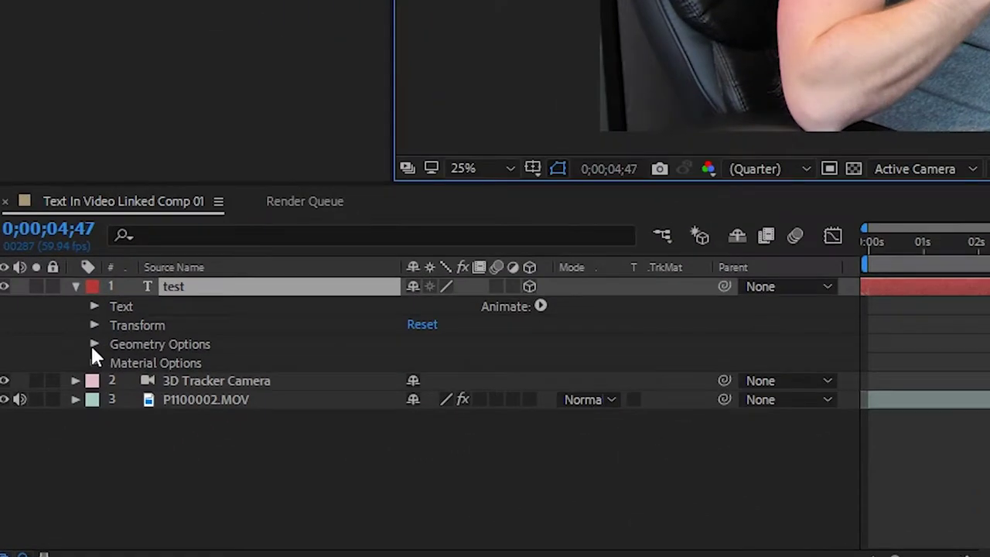
pyautogui.click(93, 345)
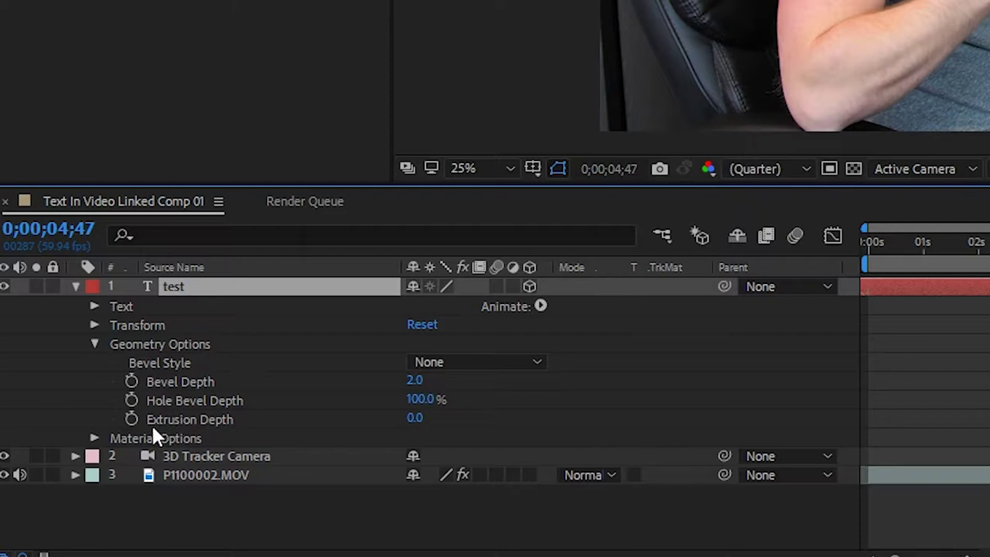
# Set the TEST text's Extrusion Depth to 10.
pyautogui.click(415, 420)
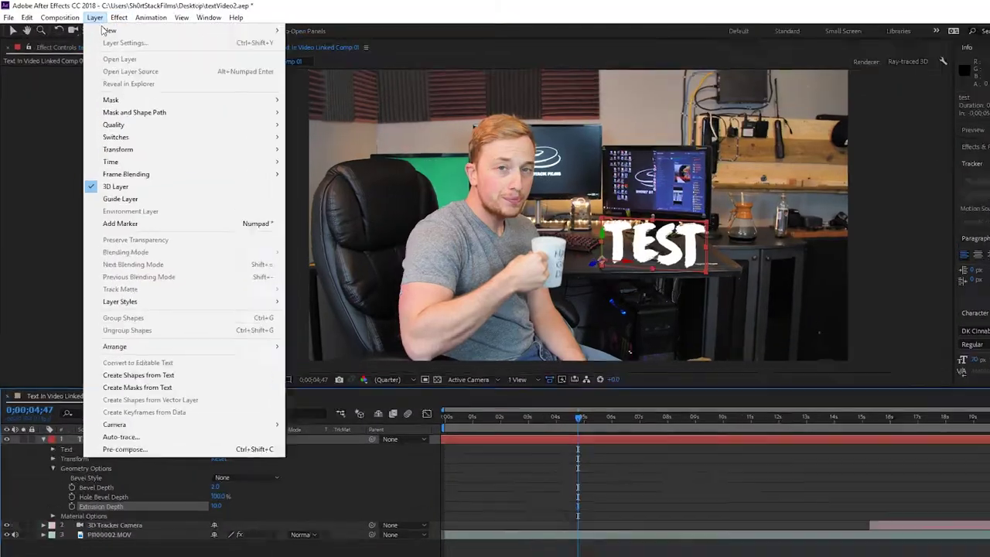
# Add Spot Light 1 to the composition using the default light settings.
pyautogui.moveTo(142, 34)
pyautogui.click(319, 57)
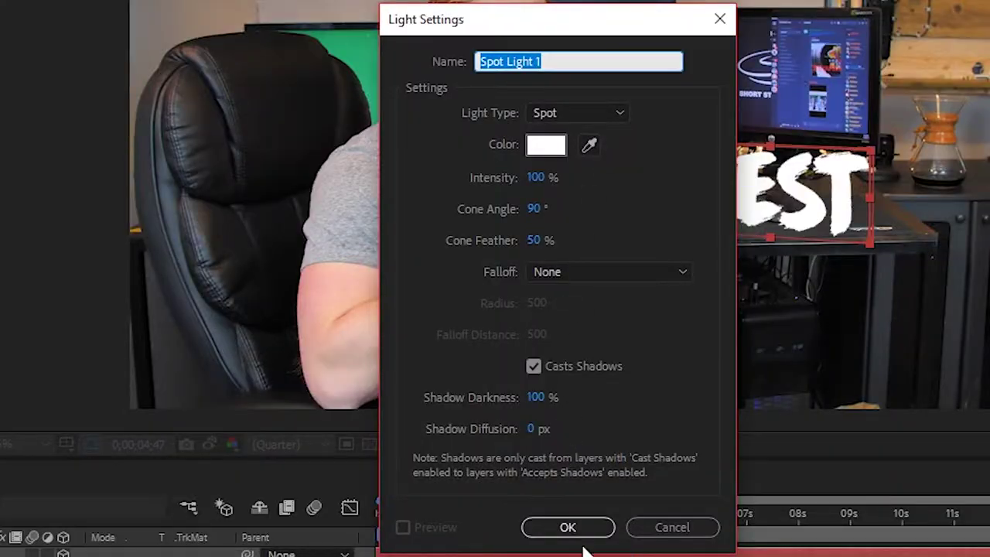
pyautogui.click(580, 533)
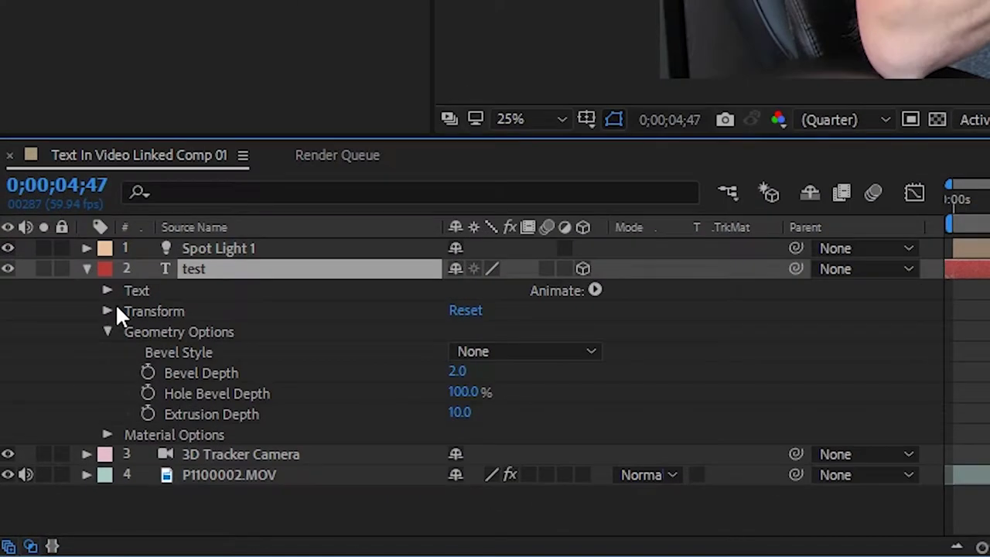
# Reveal the TEST text layer's Transform values, then select and expand Spot Light 1.
pyautogui.click(107, 290)
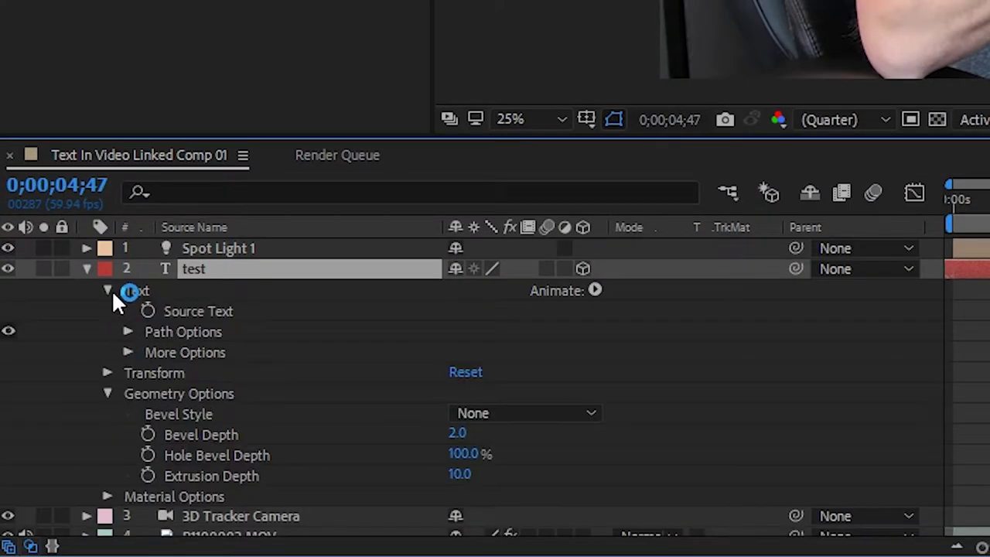
pyautogui.click(110, 292)
pyautogui.click(108, 311)
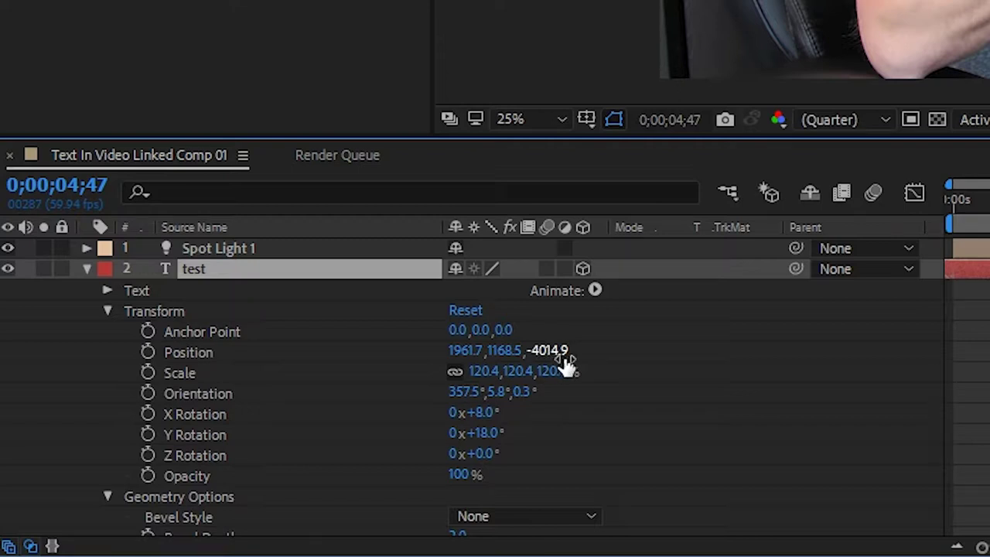
pyautogui.click(217, 249)
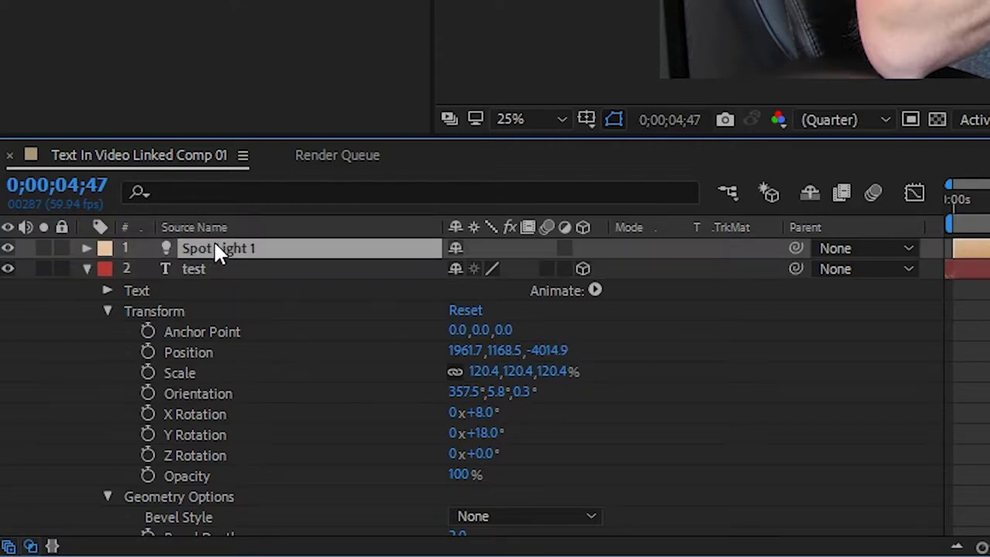
pyautogui.click(86, 250)
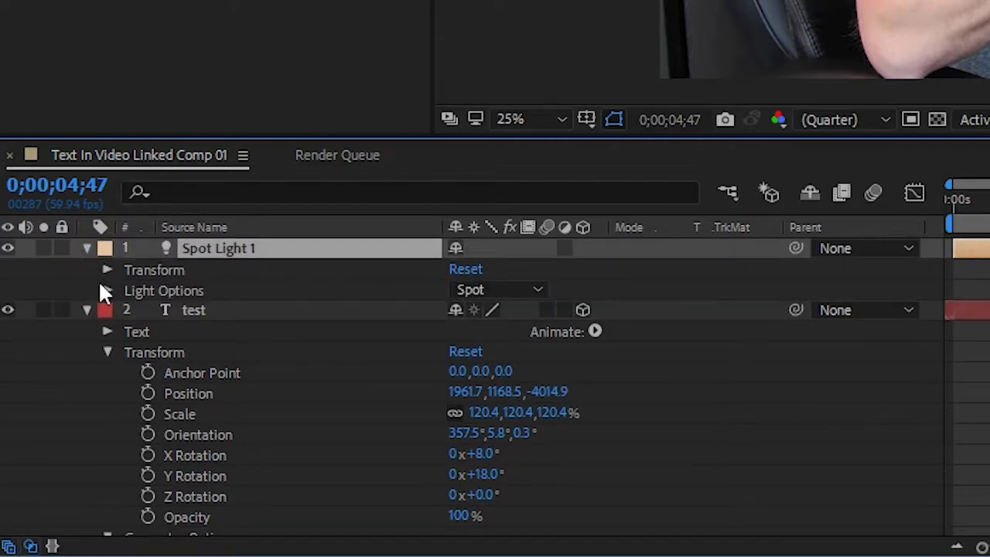
# Scrub Spot Light 1's Position Z back and forth until it settles at -2044.3.
pyautogui.click(107, 270)
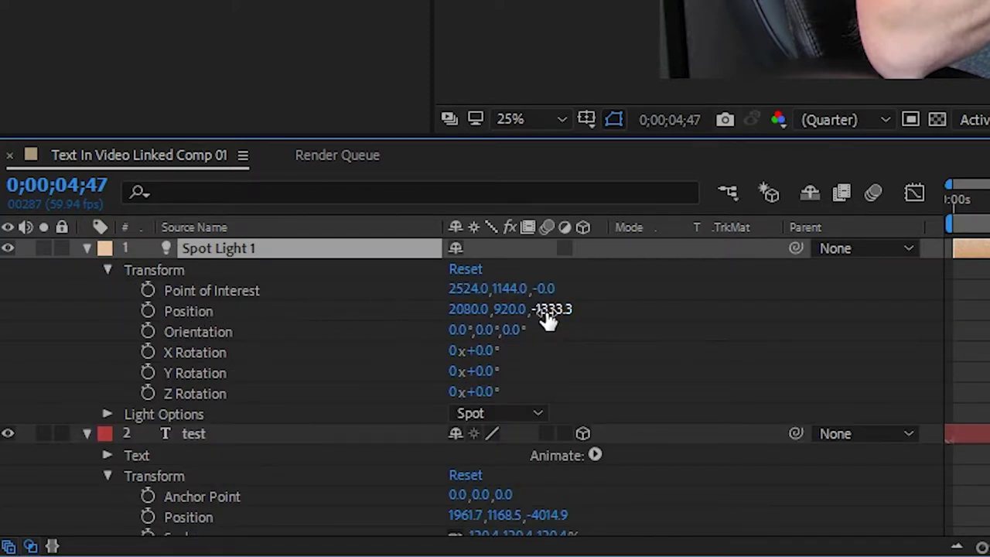
pyautogui.moveTo(547, 319); pyautogui.dragTo(879, 332)
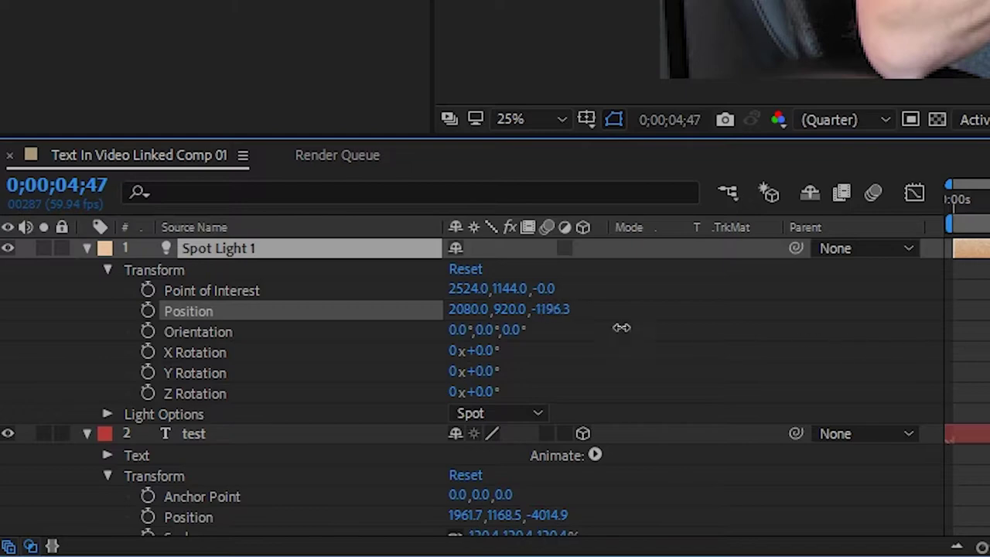
pyautogui.moveTo(622, 327); pyautogui.dragTo(573, 312)
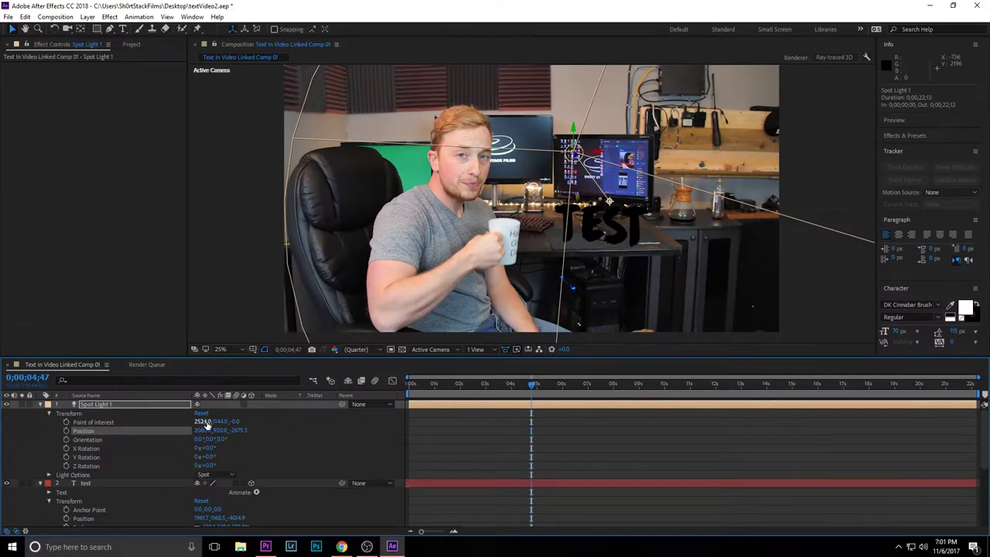
pyautogui.moveTo(471, 296); pyautogui.dragTo(493, 309)
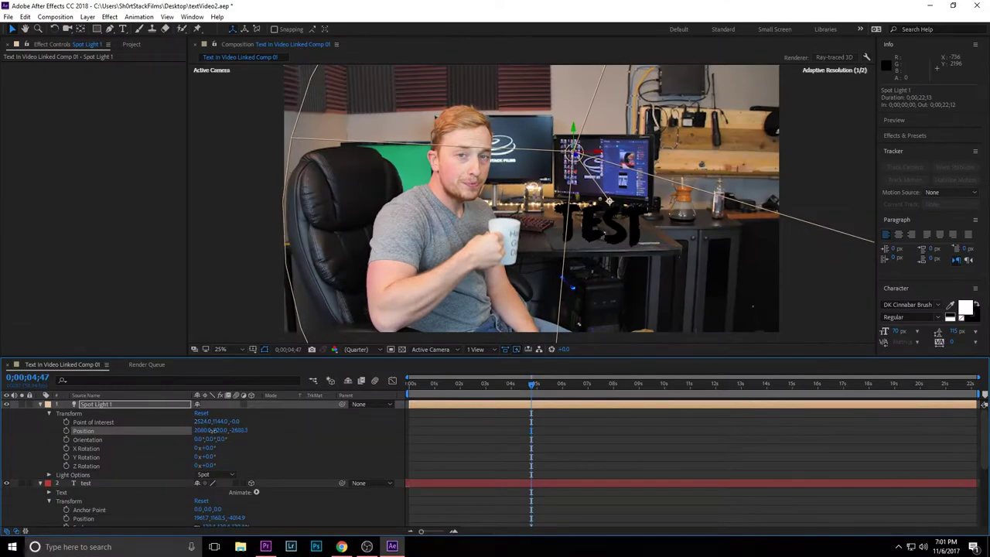
pyautogui.moveTo(213, 430); pyautogui.dragTo(131, 432)
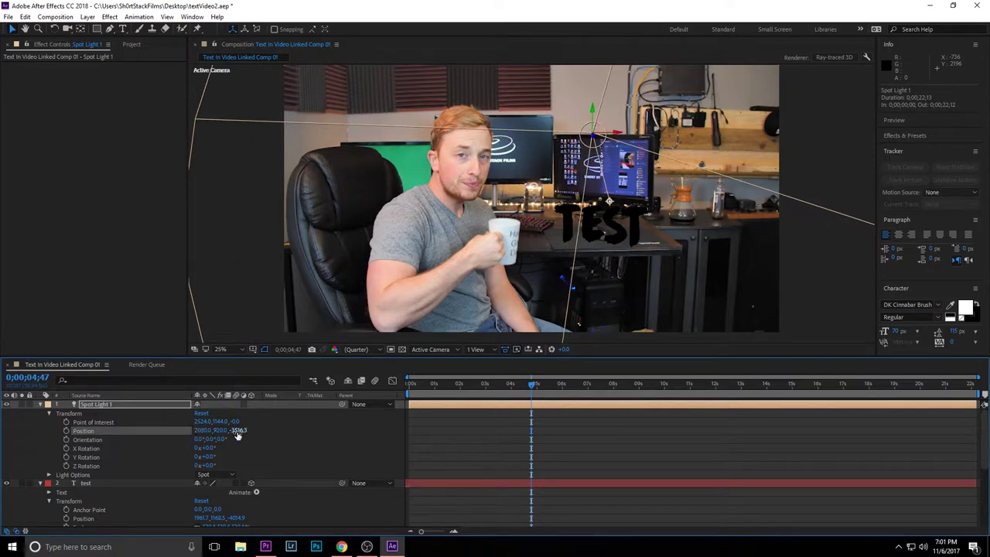
pyautogui.moveTo(237, 435); pyautogui.dragTo(31, 413)
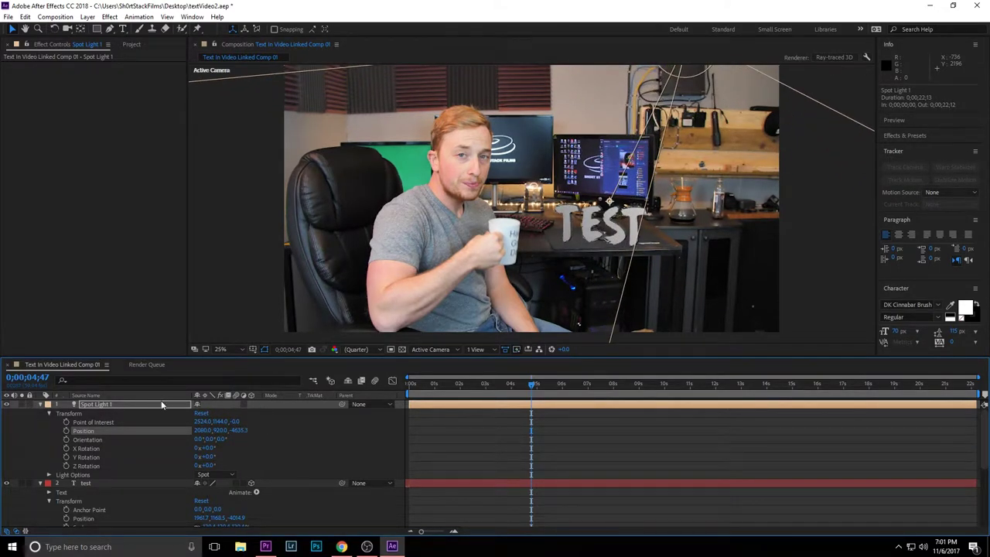
pyautogui.moveTo(244, 433); pyautogui.dragTo(216, 432)
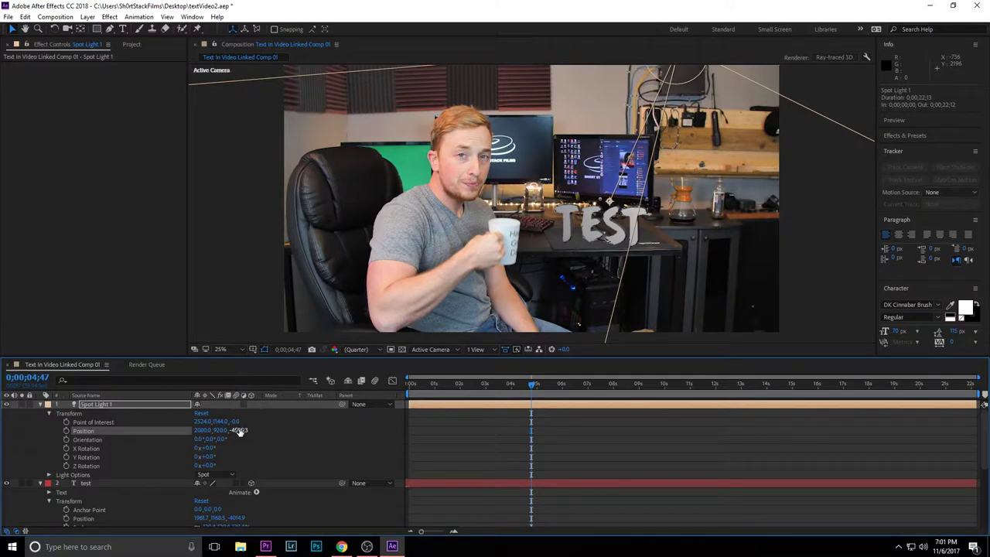
pyautogui.moveTo(238, 430); pyautogui.dragTo(308, 437)
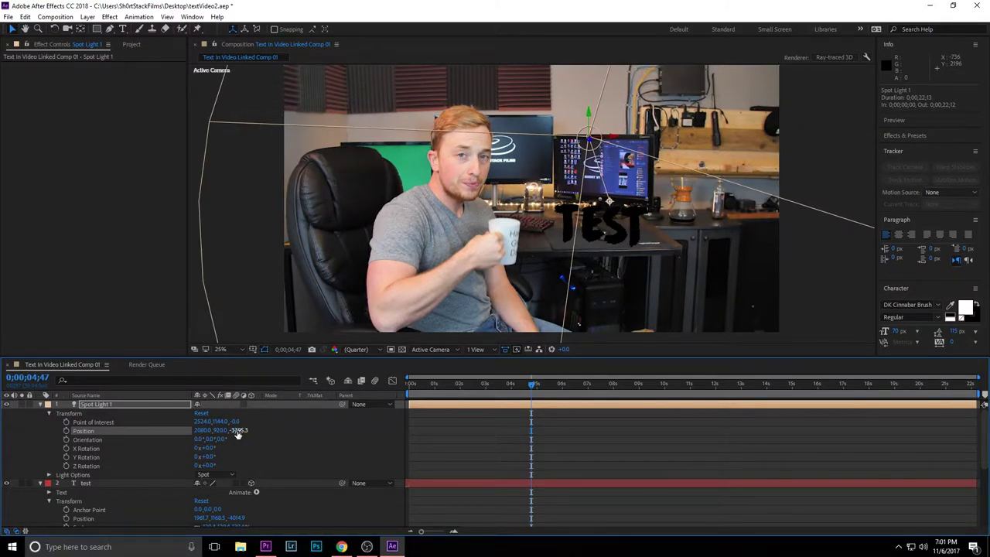
pyautogui.moveTo(239, 434); pyautogui.dragTo(398, 456)
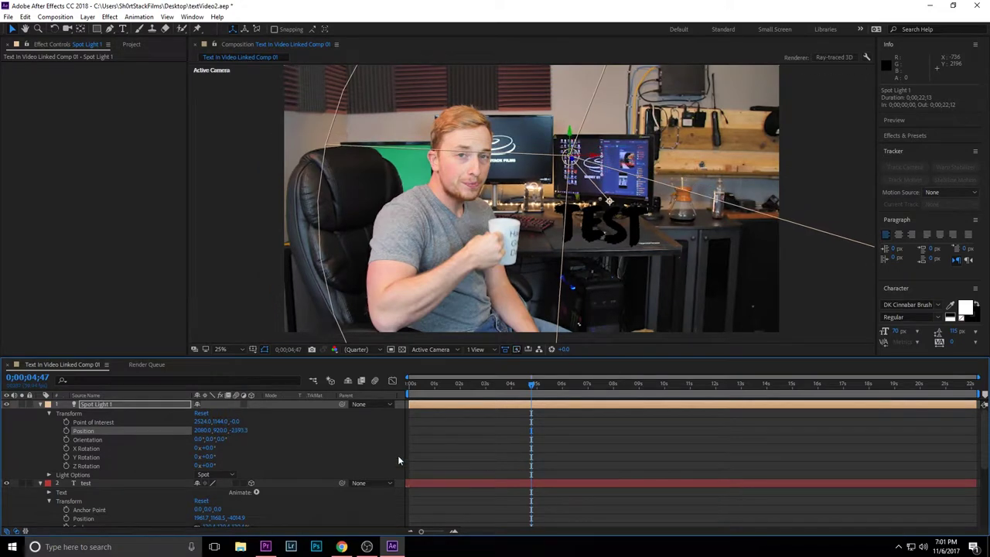
pyautogui.moveTo(230, 435); pyautogui.dragTo(259, 420)
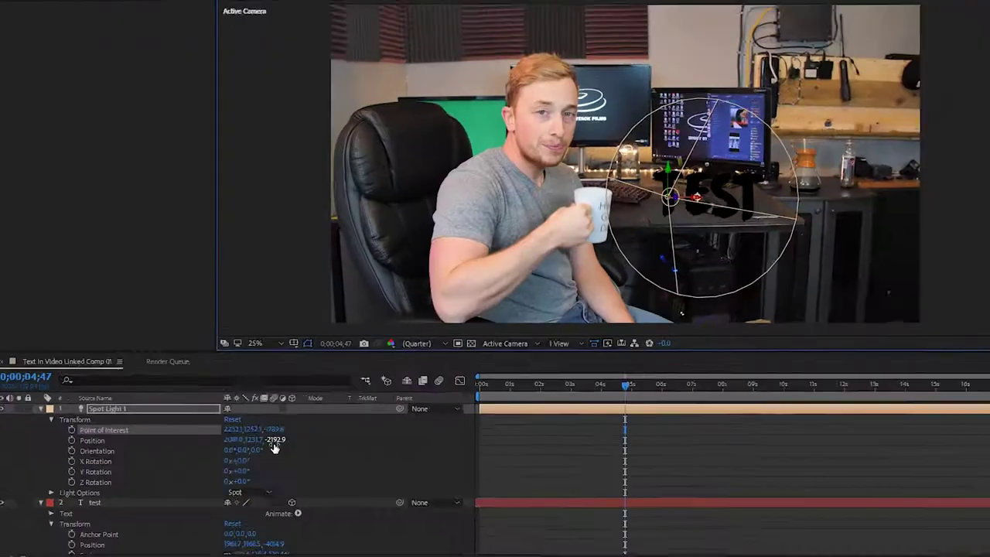
# Move the light's Z to -2649.8 and drag its point of interest onto the TEST text.
pyautogui.moveTo(274, 447); pyautogui.dragTo(261, 421)
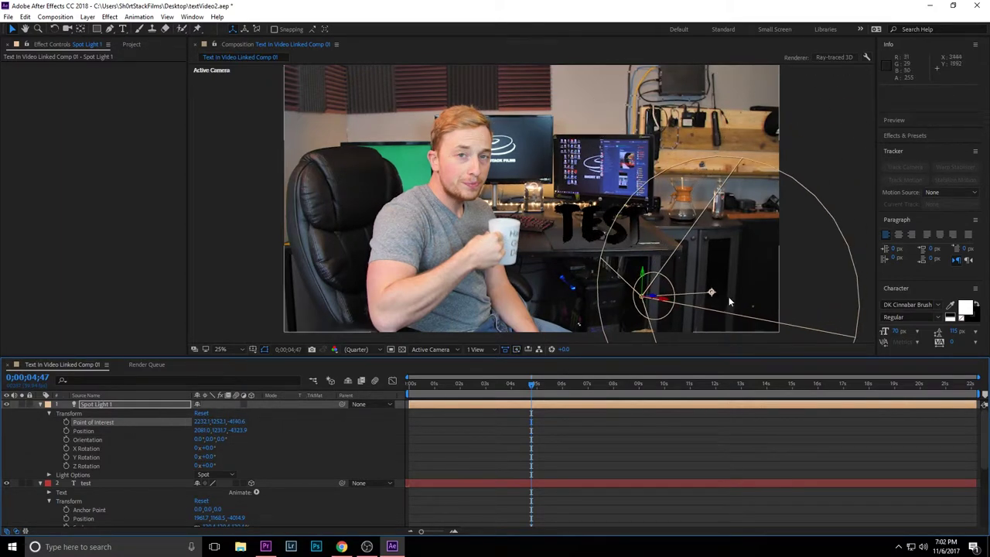
pyautogui.moveTo(712, 292); pyautogui.dragTo(518, 268)
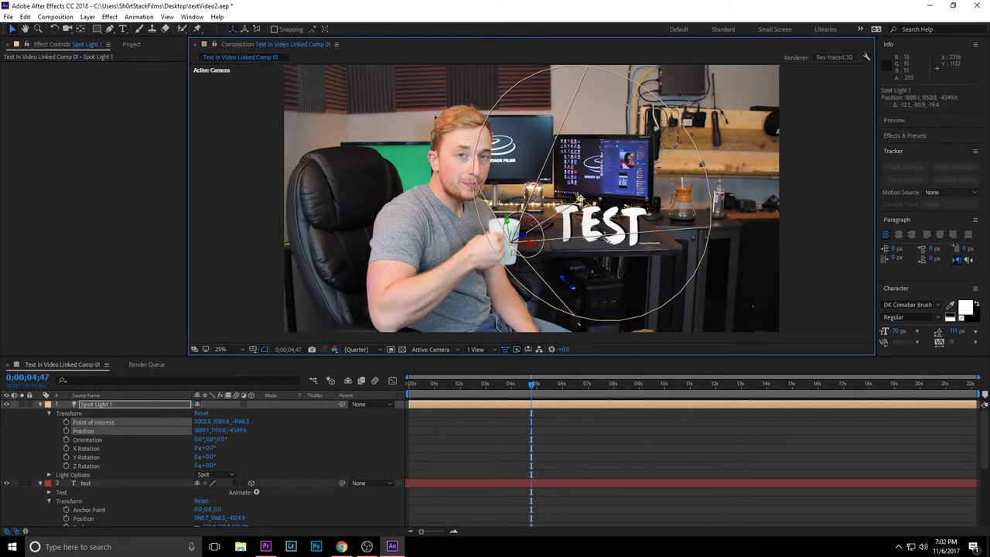
pyautogui.moveTo(578, 200); pyautogui.dragTo(599, 244)
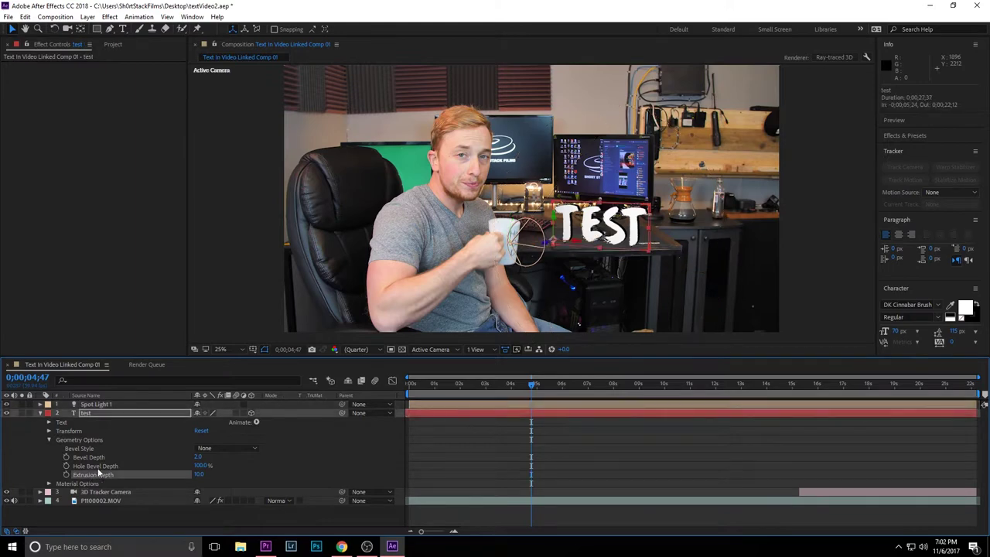
# Set the TEST layer's Extrusion Depth to 15.
pyautogui.doubleClick(87, 413)
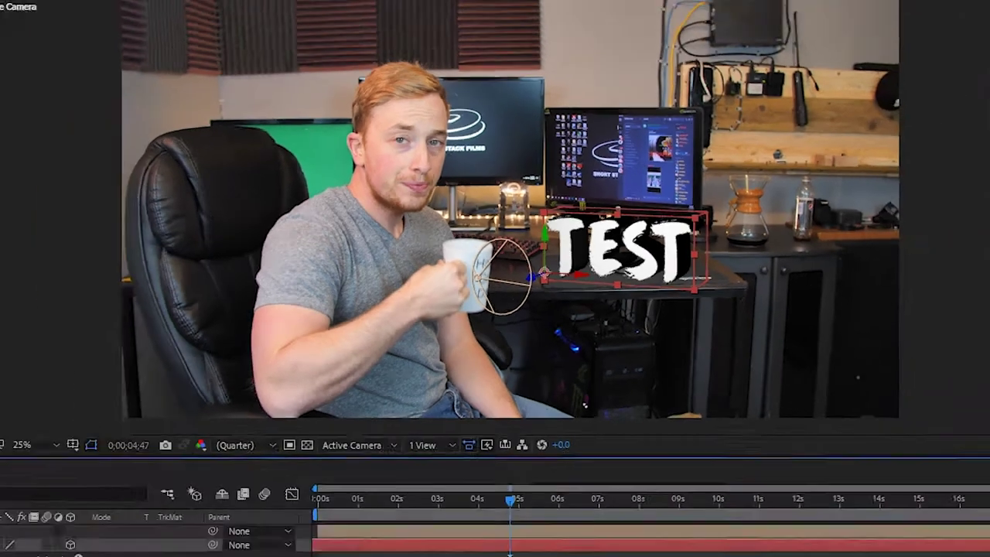
pyautogui.write('15')
pyautogui.press('Return')
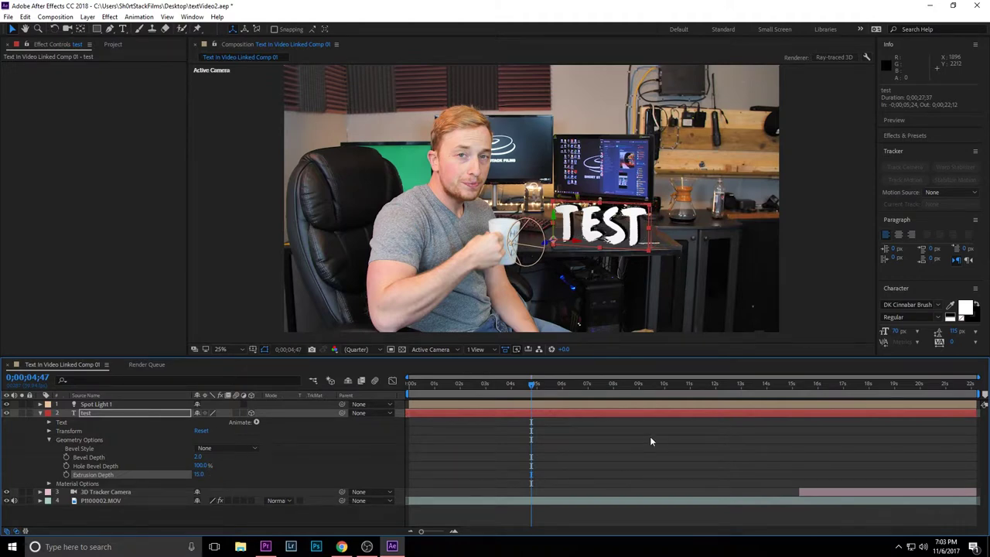
# Preview the composition starting from about 0;00;02;58.
pyautogui.click(485, 384)
pyautogui.press('space')
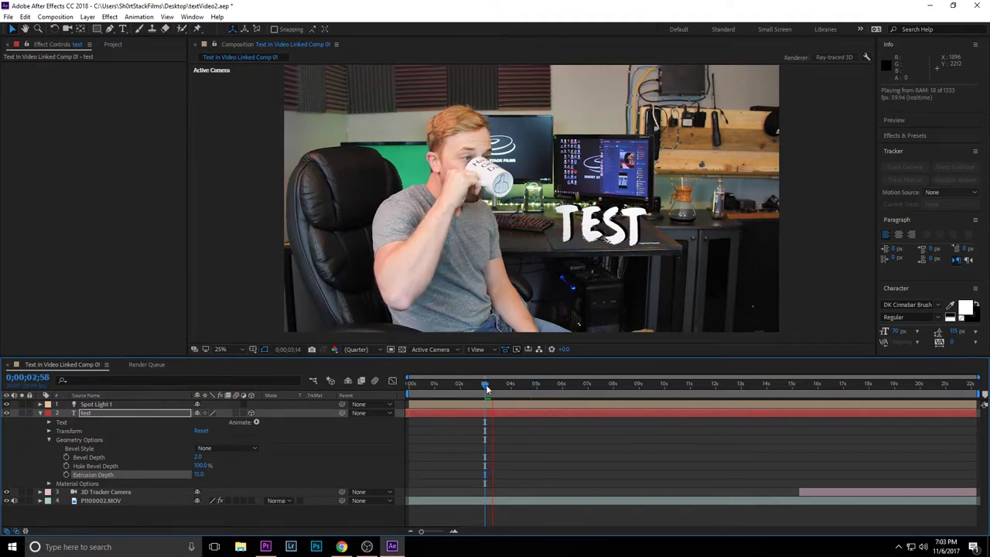